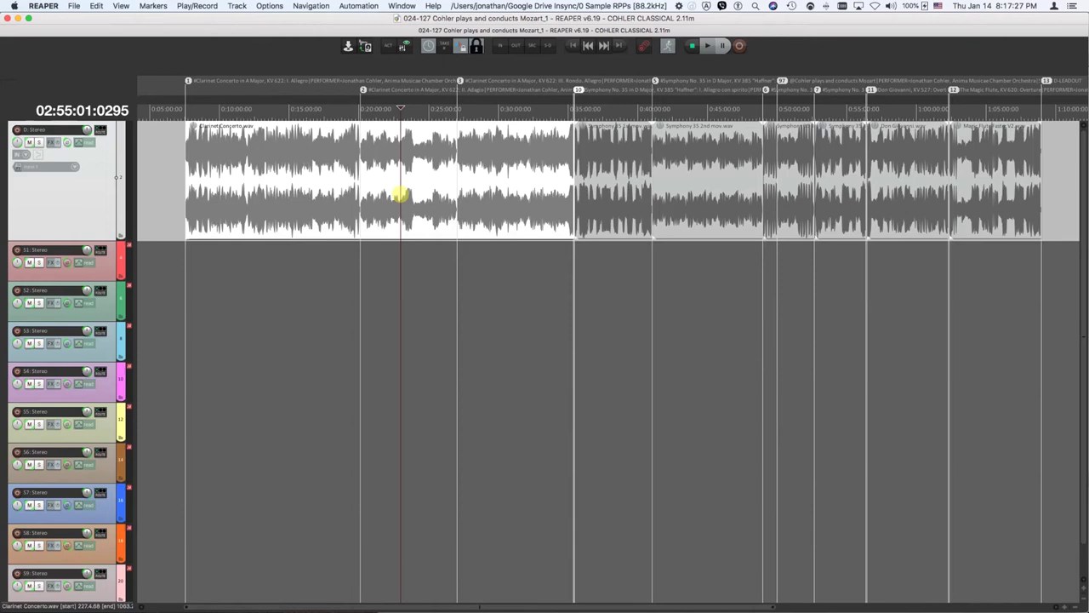
# Open the CD marker list to look for DDP settings, then close it.
pyautogui.click(154, 7)
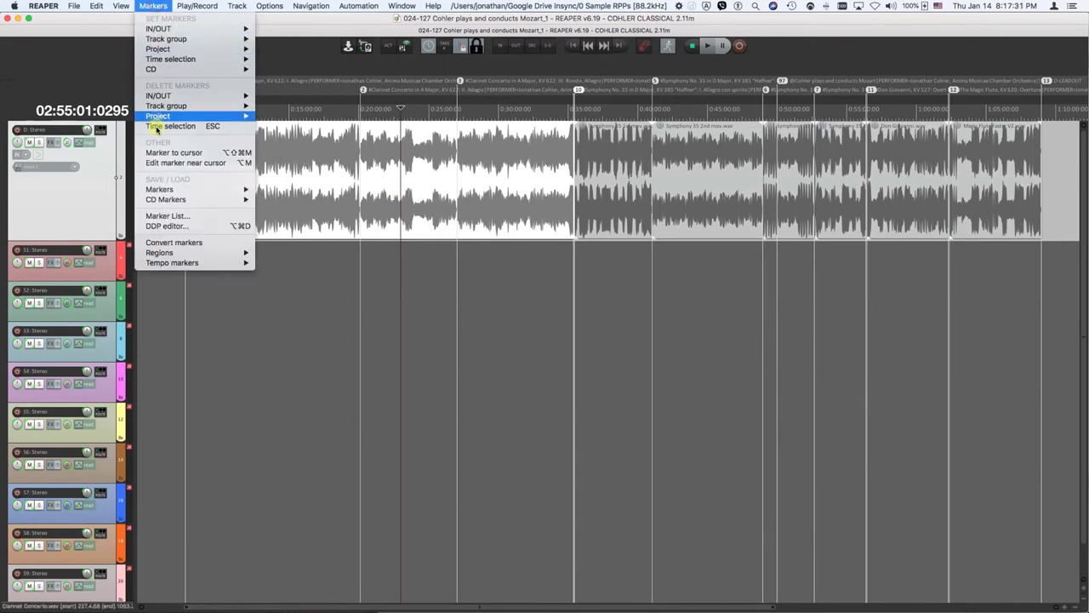
pyautogui.click(162, 224)
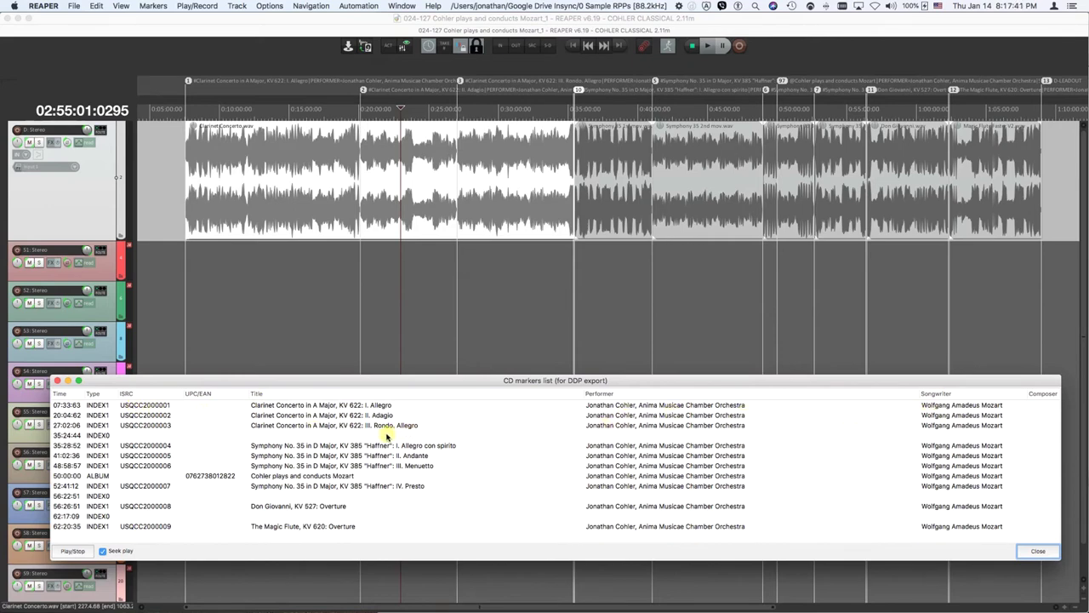
pyautogui.click(57, 381)
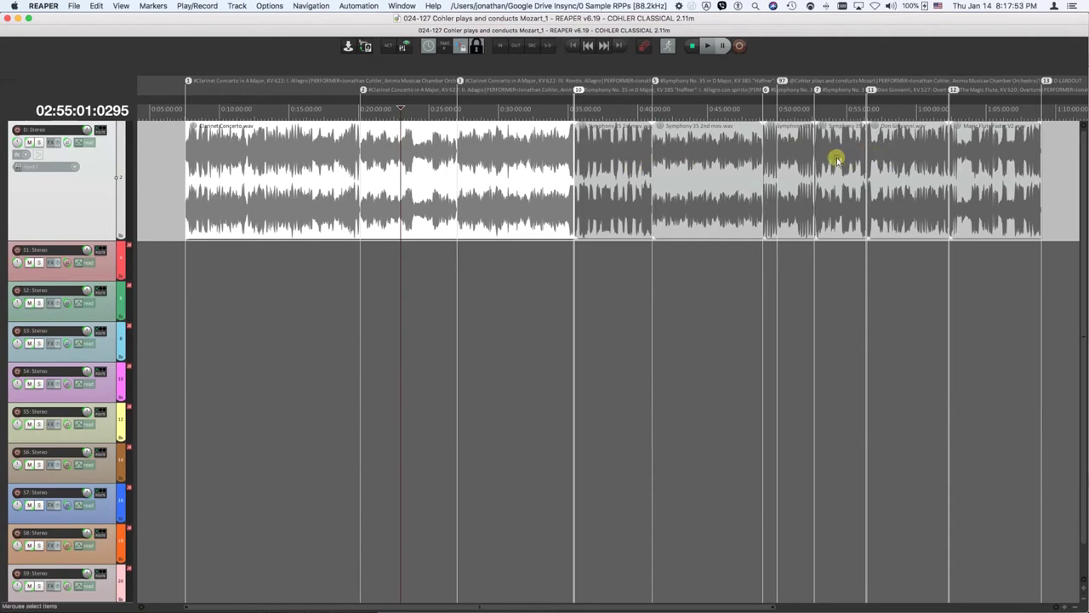
# Jump to the project end and set the time selection to the Mozart track's items.
pyautogui.press('End')
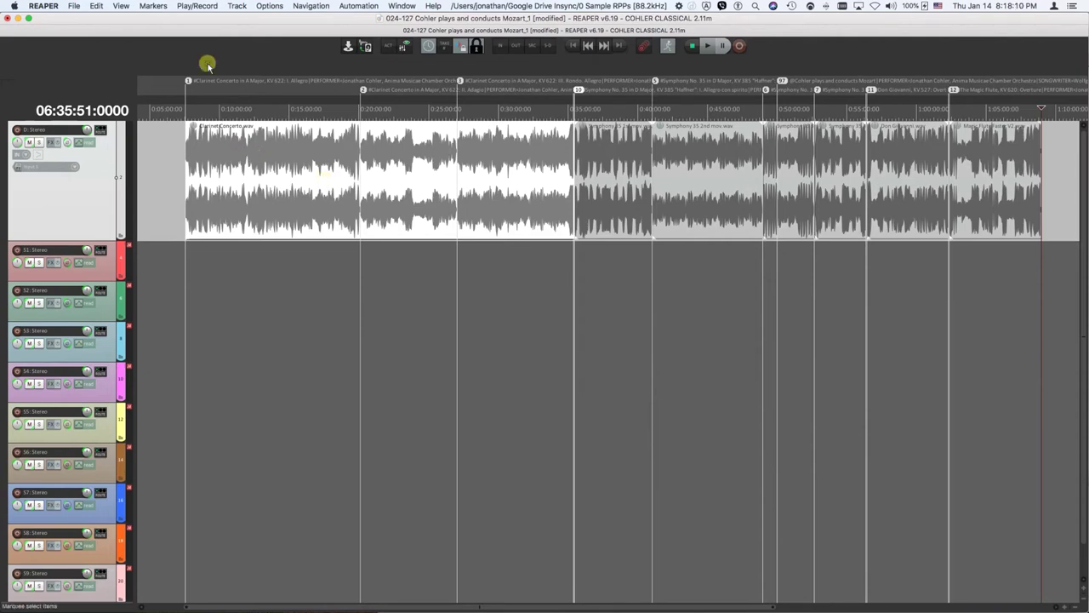
pyautogui.click(162, 8)
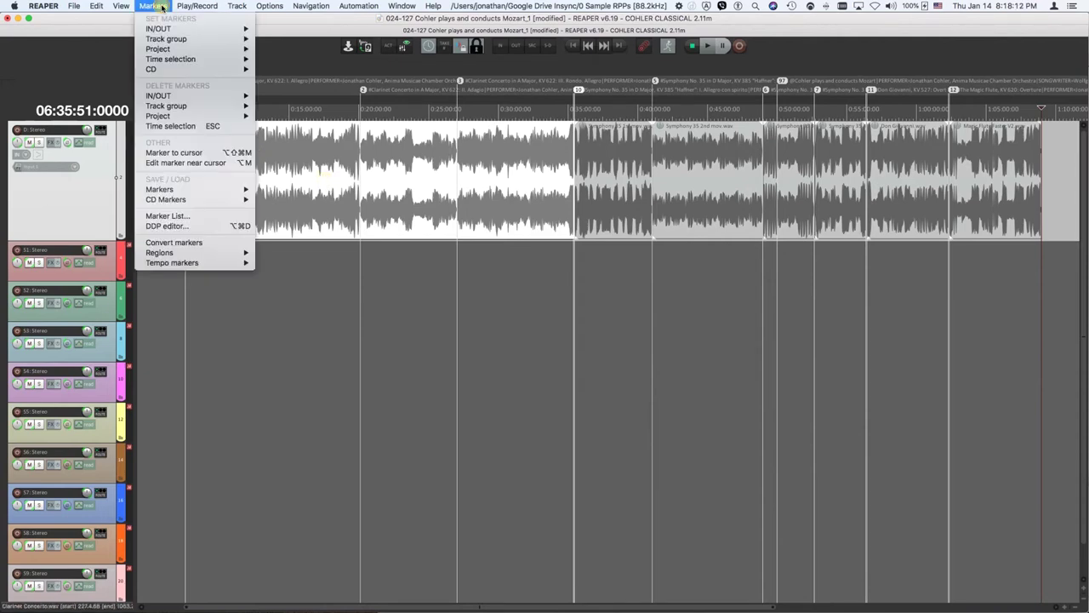
pyautogui.moveTo(166, 59)
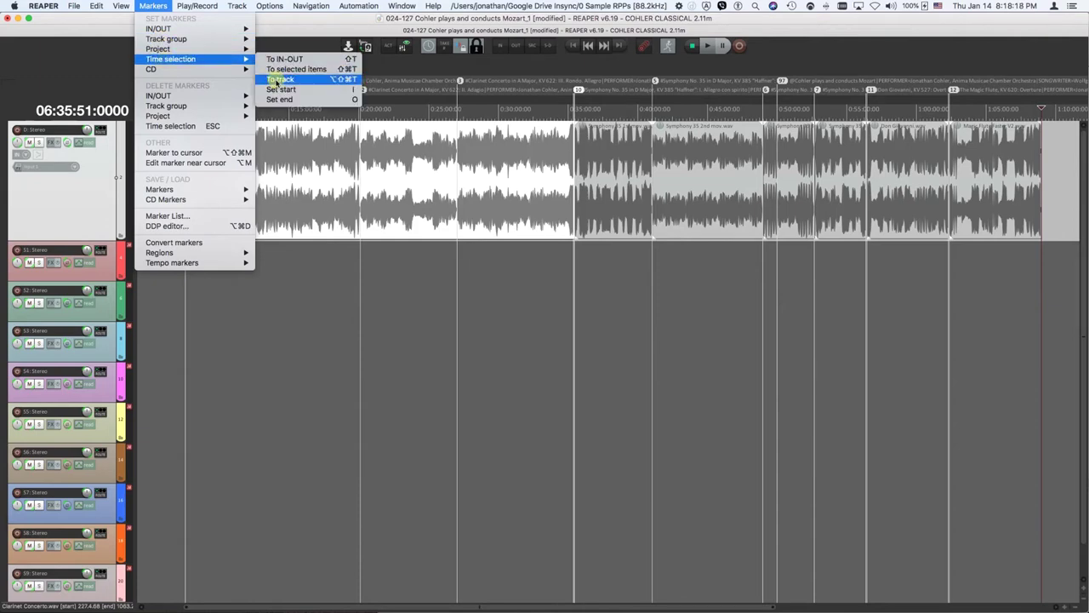
pyautogui.click(280, 79)
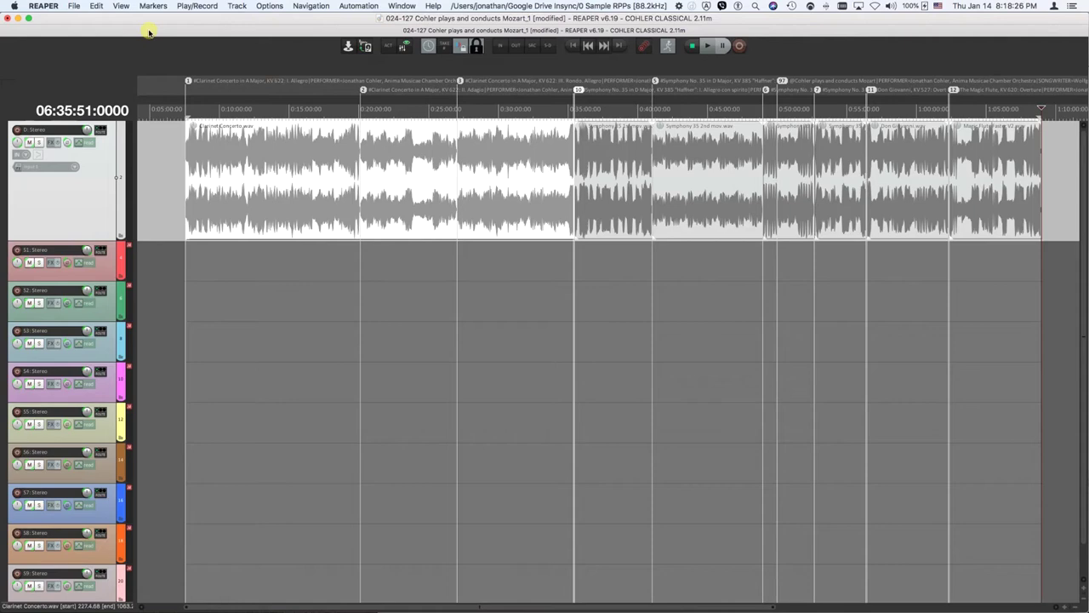
# Start Export CUE/WAV/CDT/DDP from File > Consolidate/Render/Export.
pyautogui.click(76, 7)
pyautogui.moveTo(103, 246)
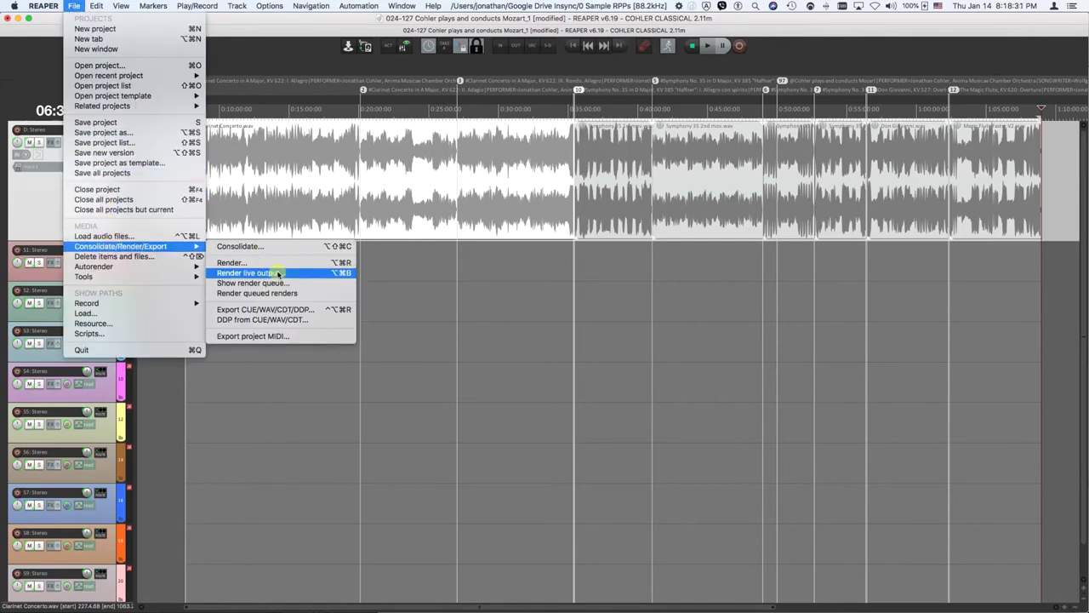
pyautogui.click(249, 312)
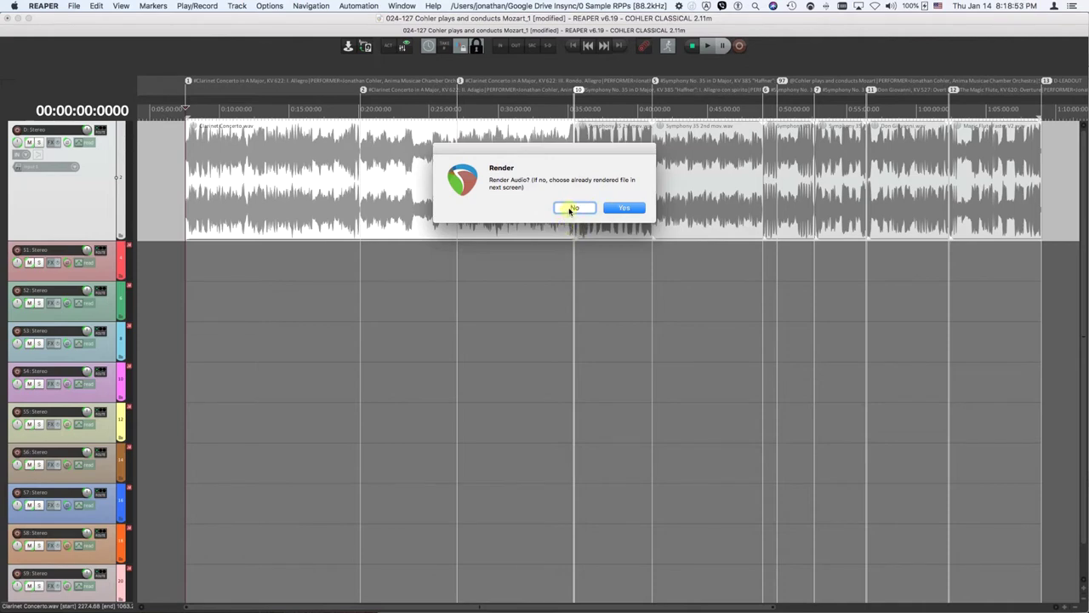
# Skip rendering and pick the existing image.wav from Mozart CD > Master as the source audio.
pyautogui.click(572, 209)
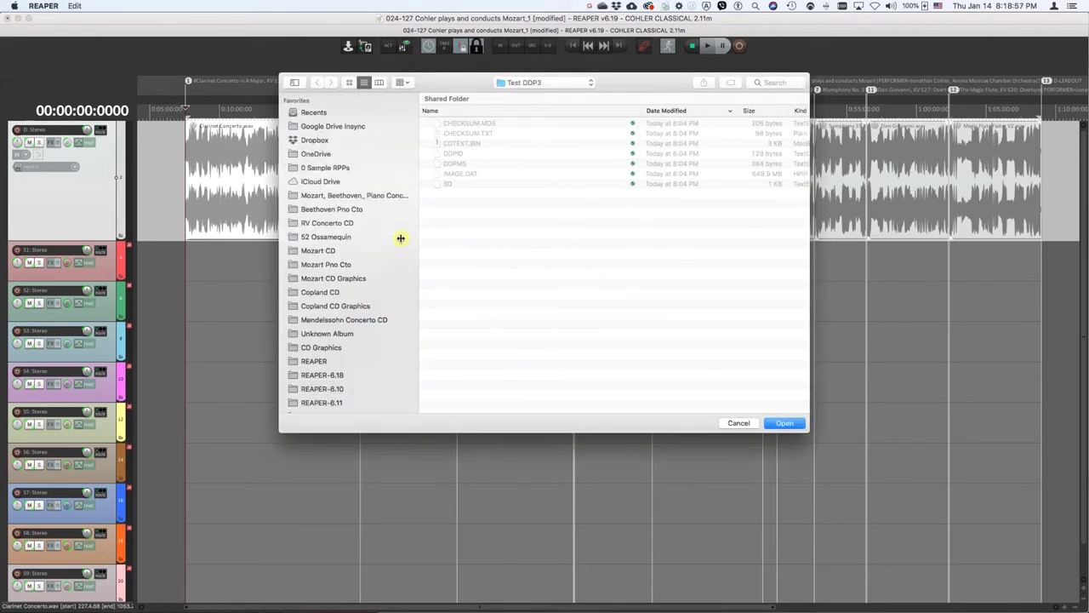
pyautogui.click(317, 251)
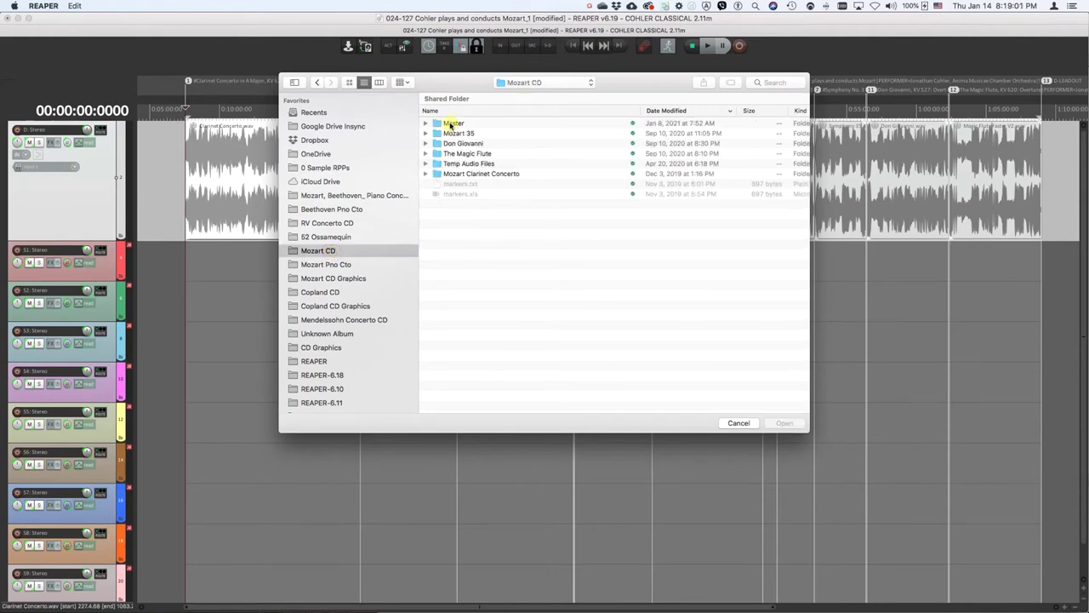
pyautogui.doubleClick(451, 124)
pyautogui.click(447, 185)
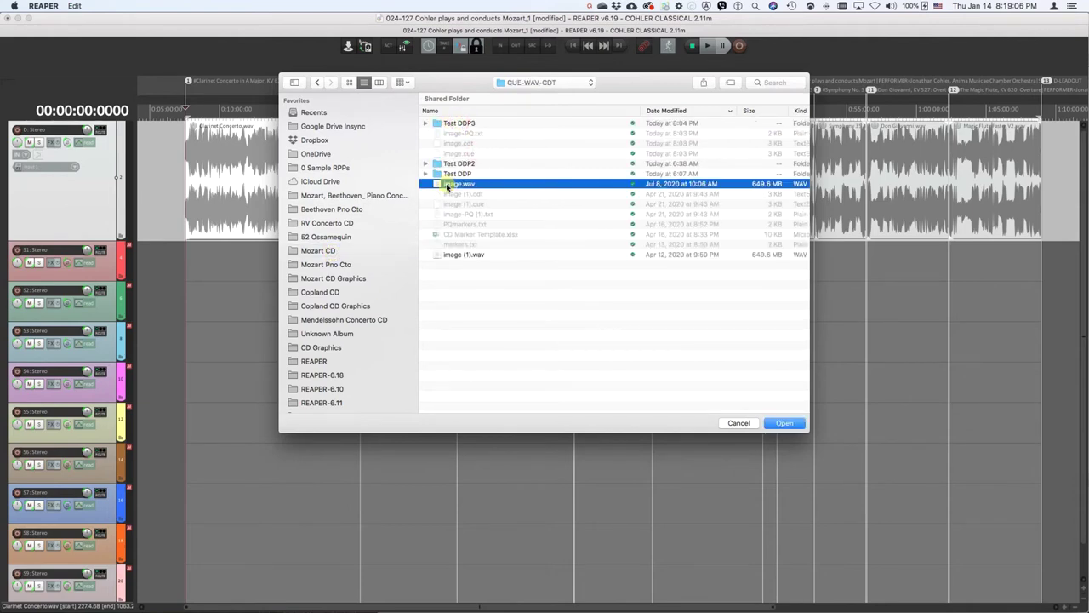
pyautogui.click(786, 425)
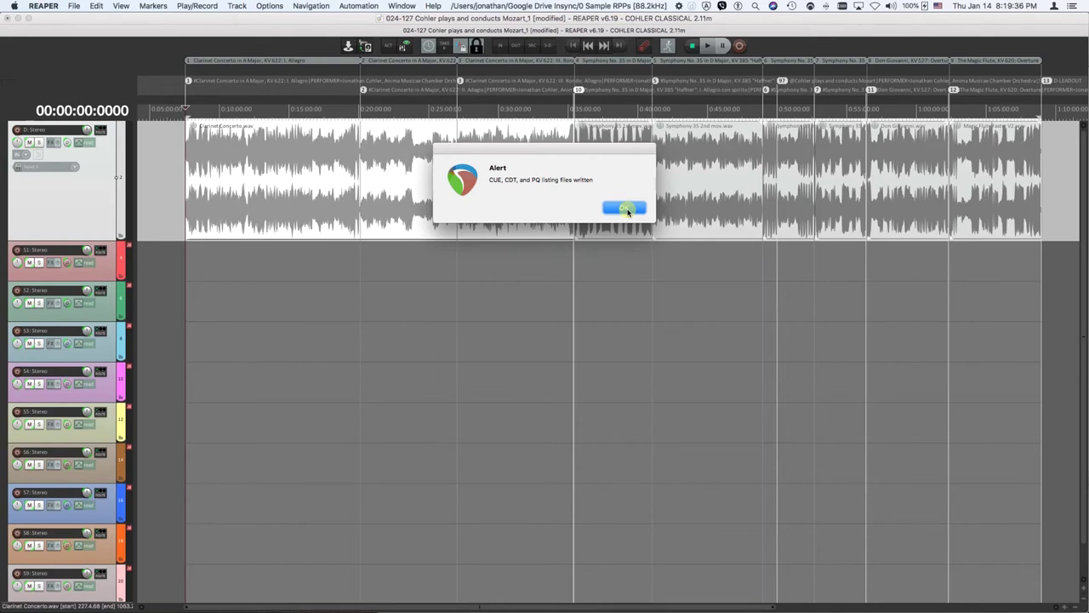
# Agree to make a DDP image and create a new Test DDP4 folder as its destination.
pyautogui.click(626, 209)
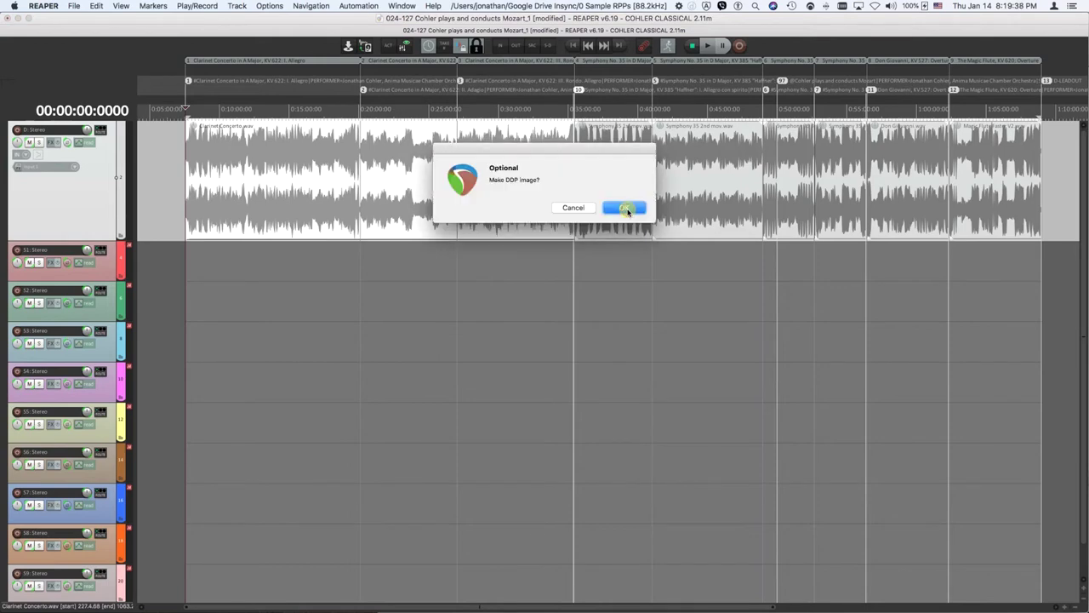
pyautogui.click(627, 208)
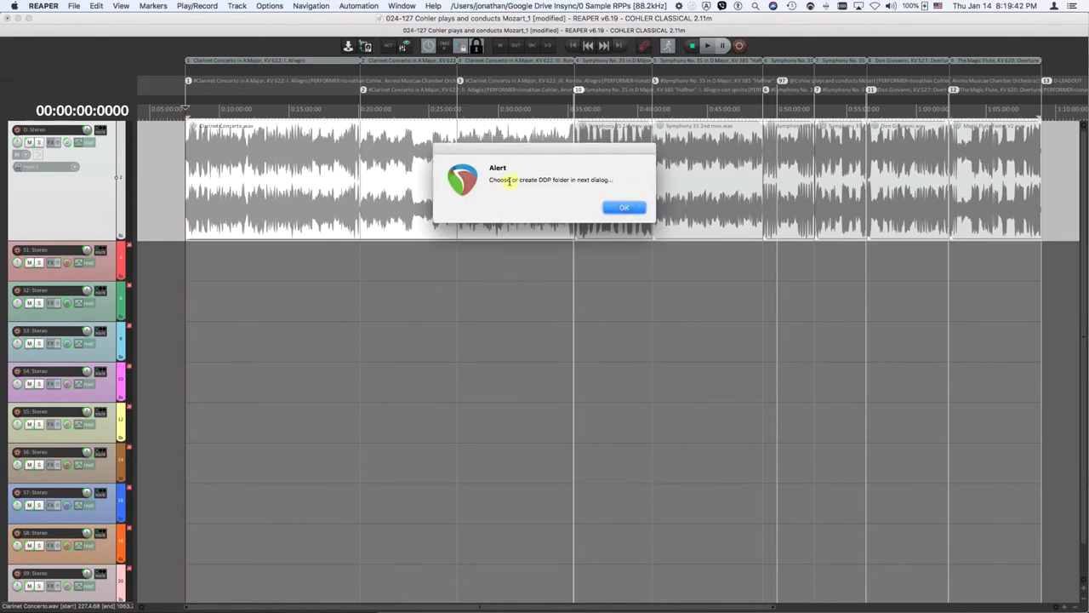
pyautogui.click(624, 209)
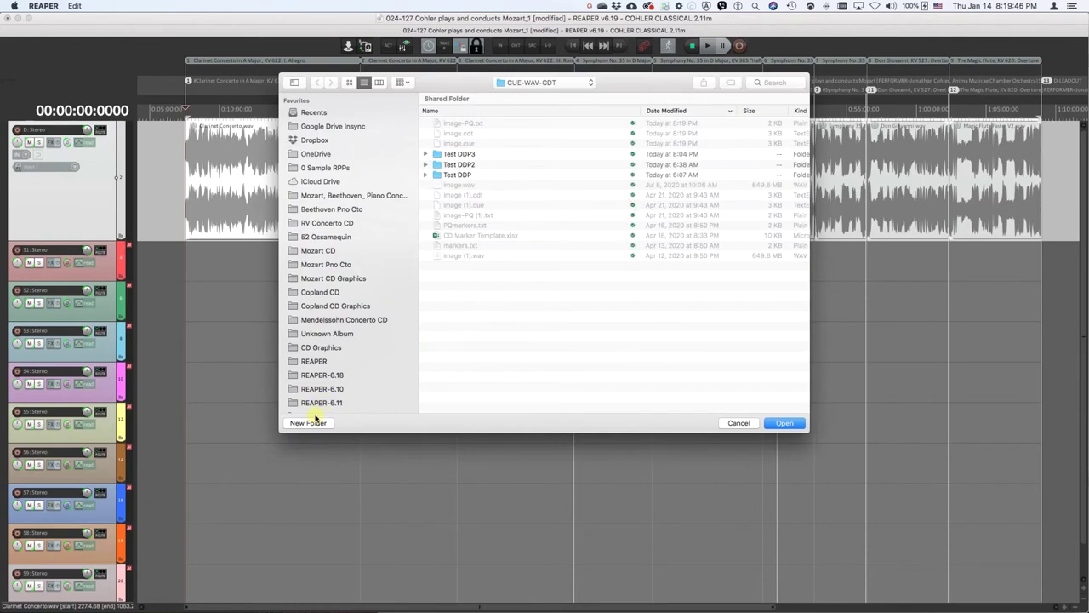
pyautogui.click(310, 423)
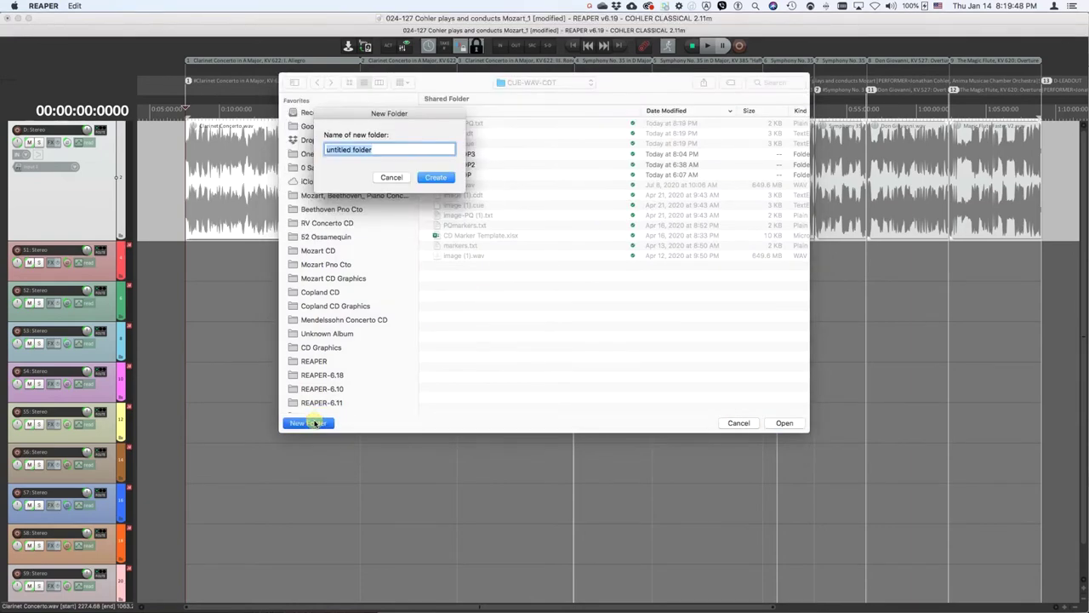
pyautogui.write('Test DDP')
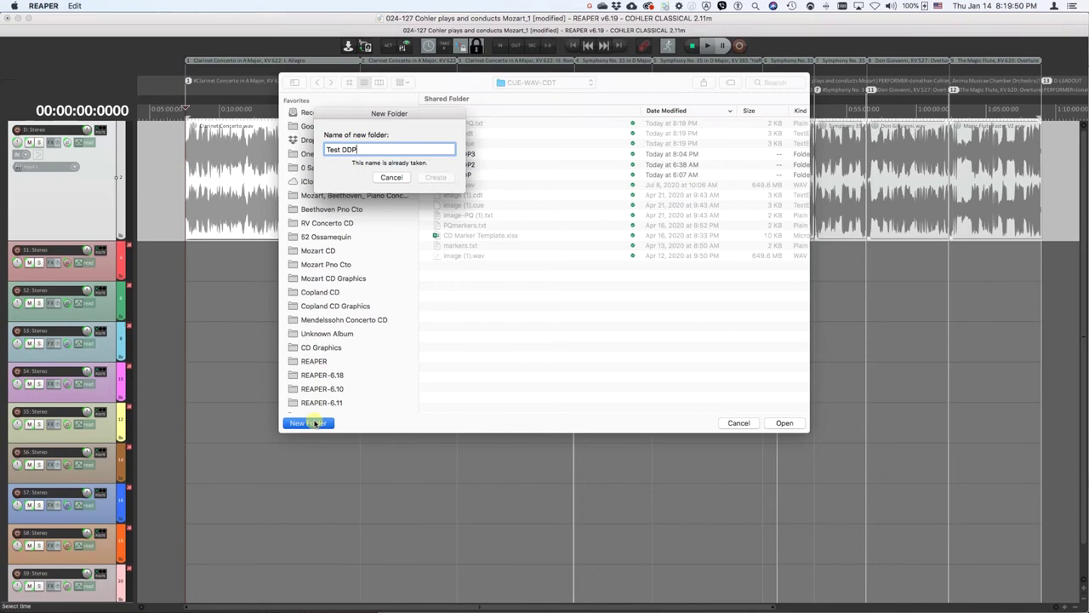
pyautogui.write('4')
pyautogui.press('Return')
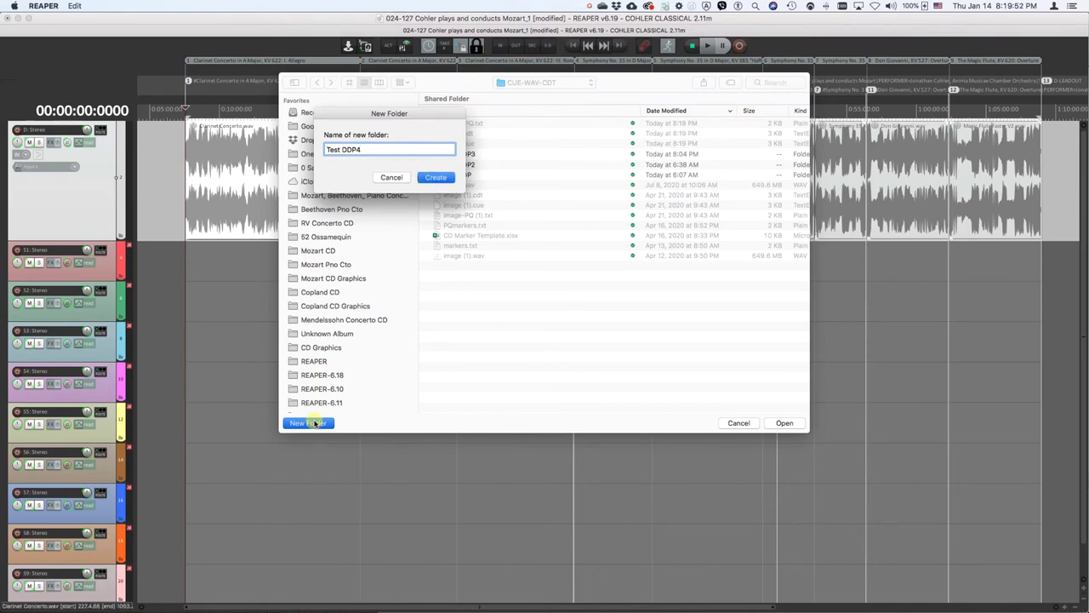
pyautogui.click(778, 425)
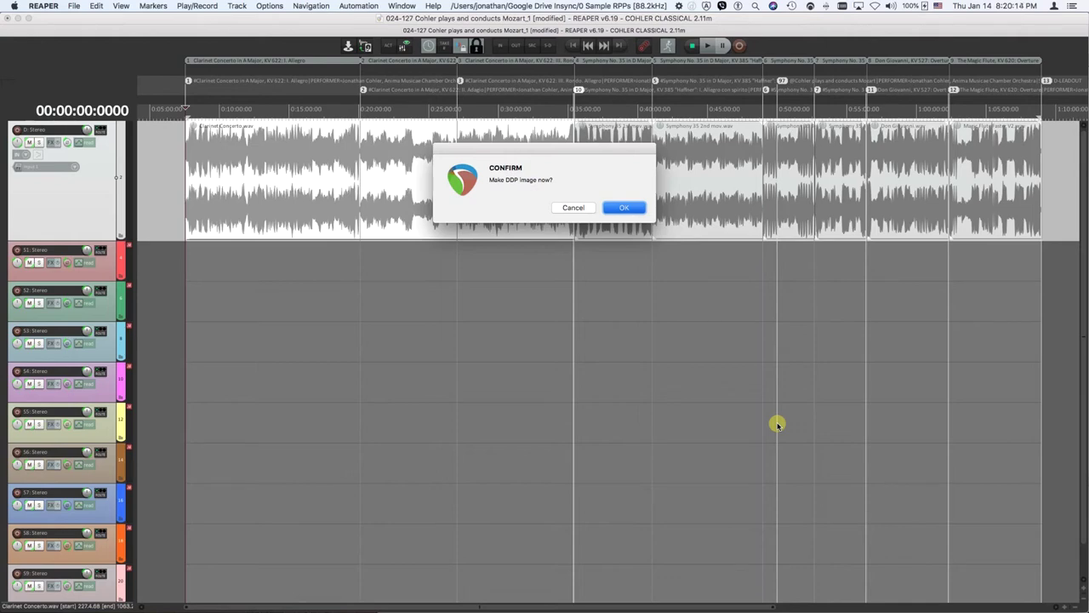
# Confirm building the DDP image, dismiss the completion messages and close the script log.
pyautogui.press('Return')
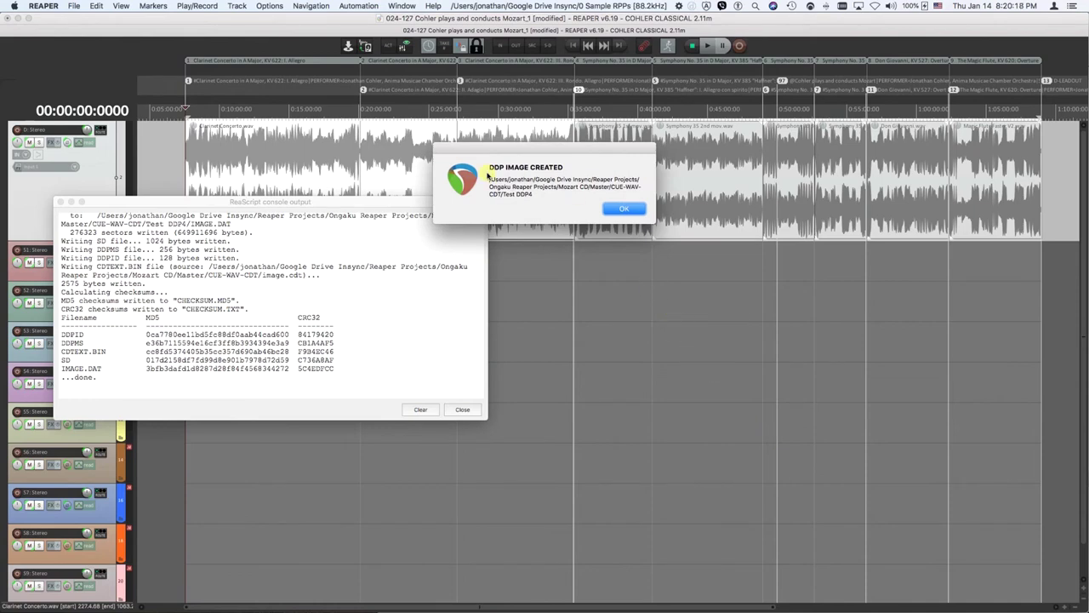
pyautogui.click(625, 209)
pyautogui.click(629, 210)
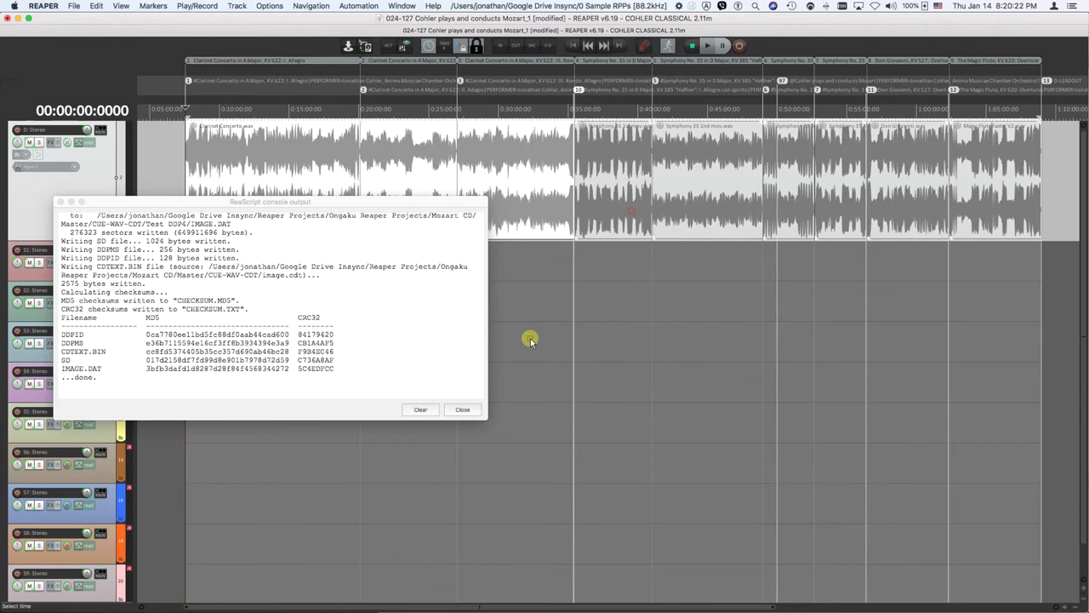
pyautogui.click(462, 410)
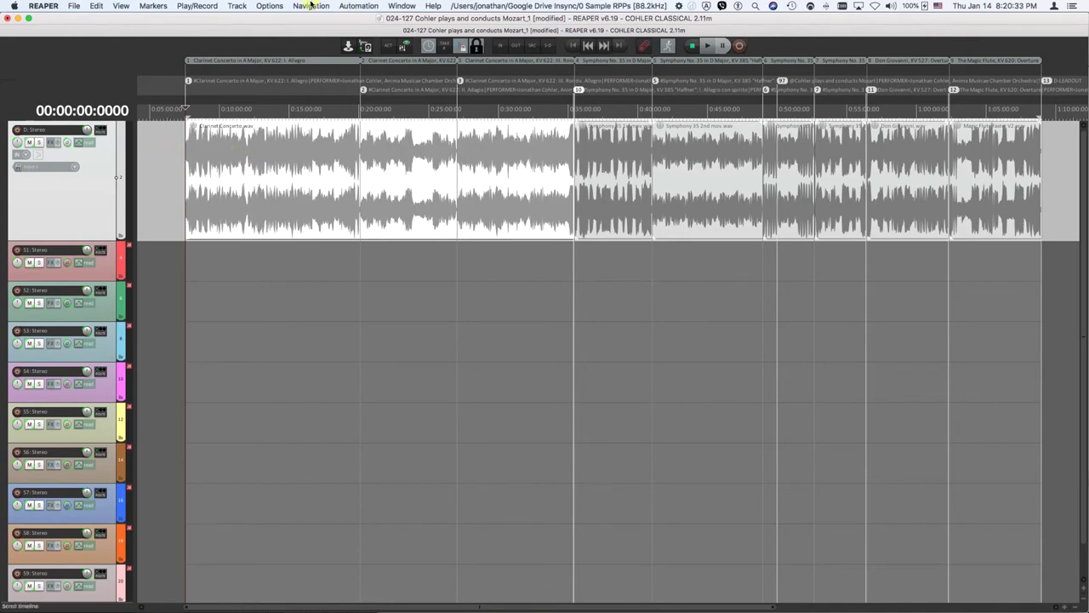
pyautogui.click(269, 6)
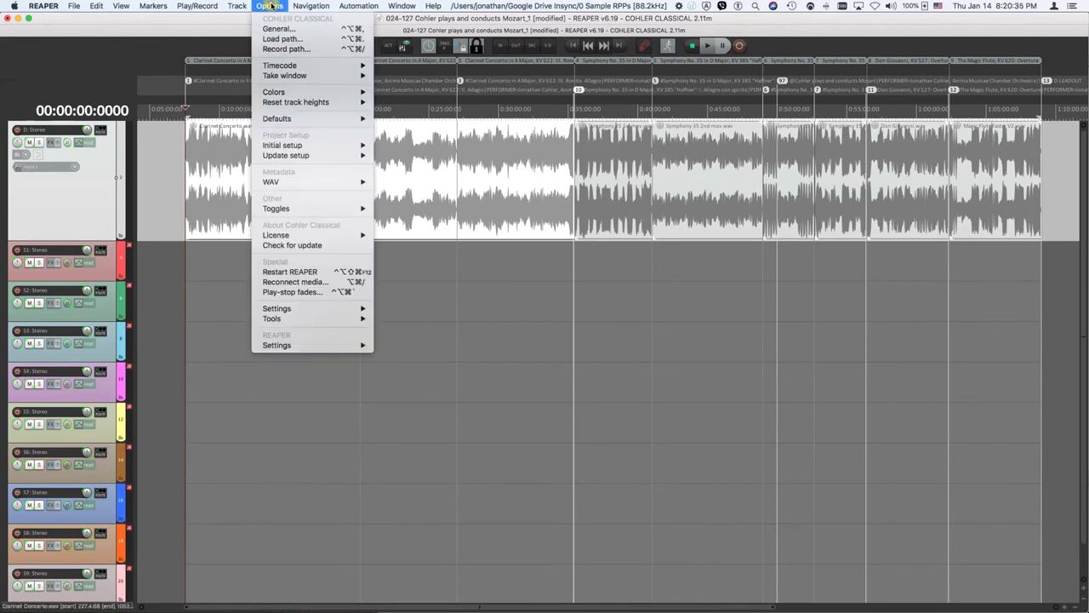
pyautogui.moveTo(297, 66)
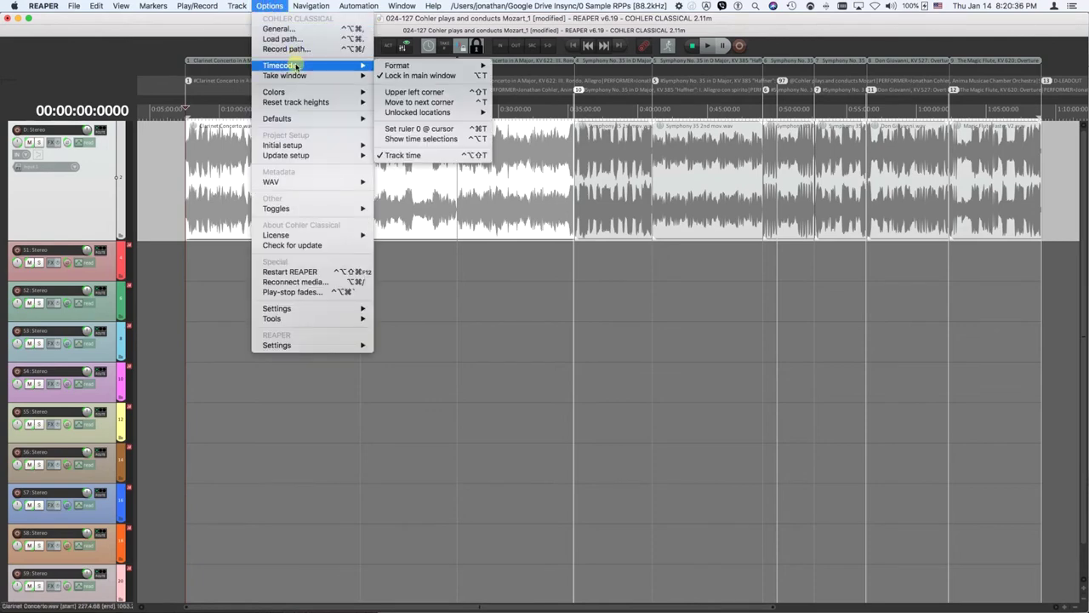
pyautogui.click(417, 156)
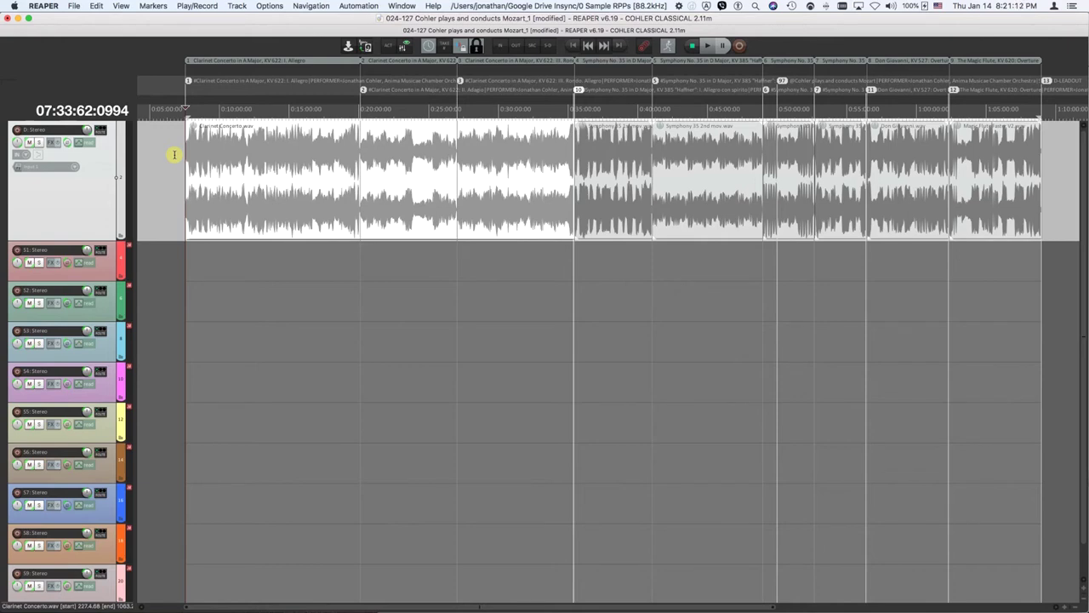
# Set the clock to Track time via Options > Timecode.
pyautogui.click(269, 6)
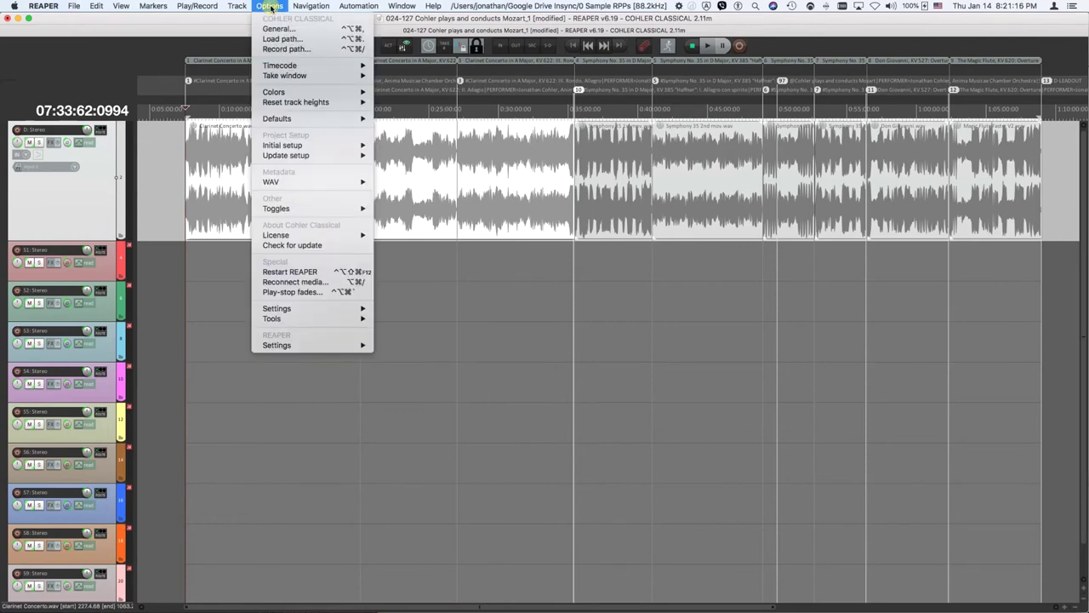
pyautogui.moveTo(281, 68)
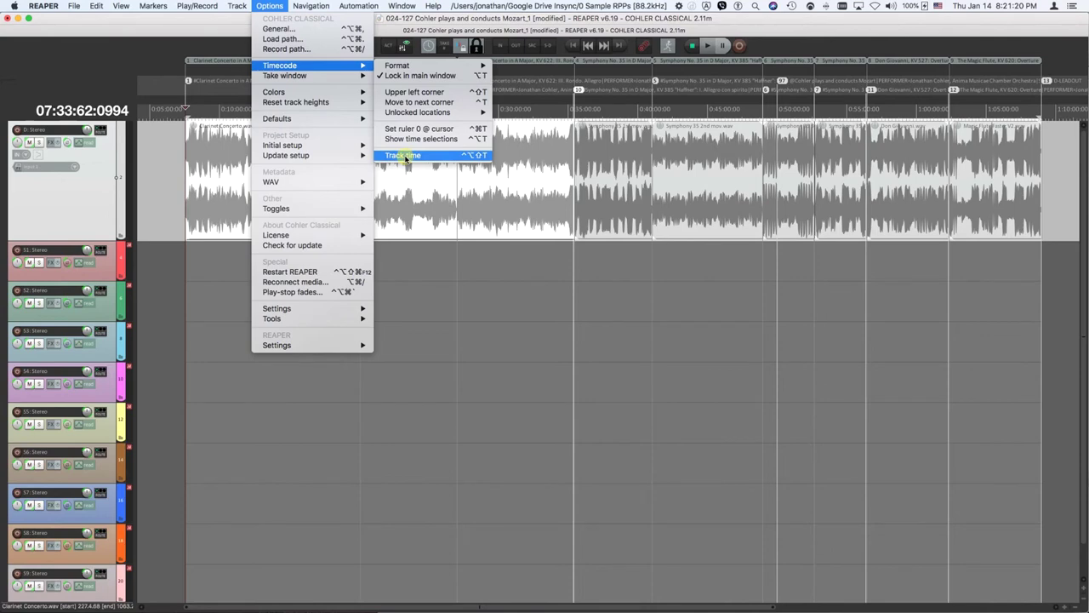
pyautogui.click(403, 155)
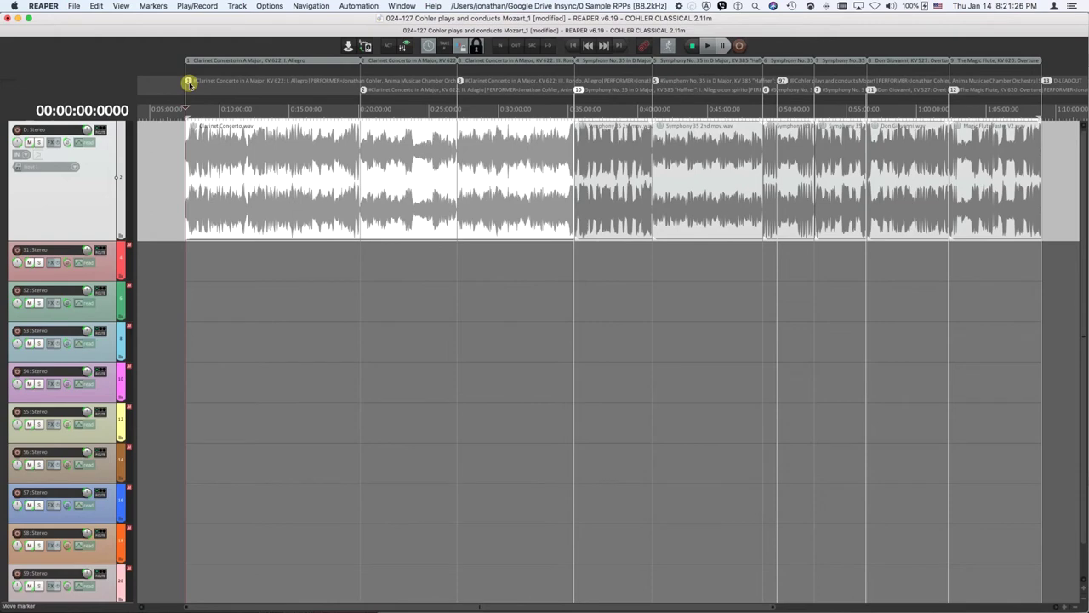
# Jump to marker 2 and start playback just before the Adagio begins.
pyautogui.press(']')
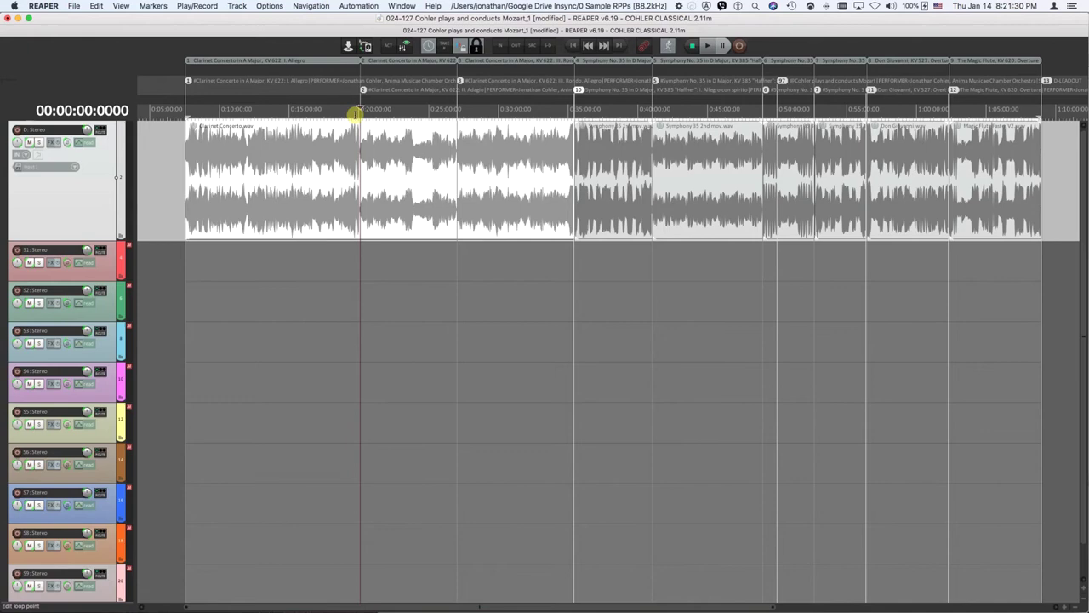
pyautogui.click(356, 134)
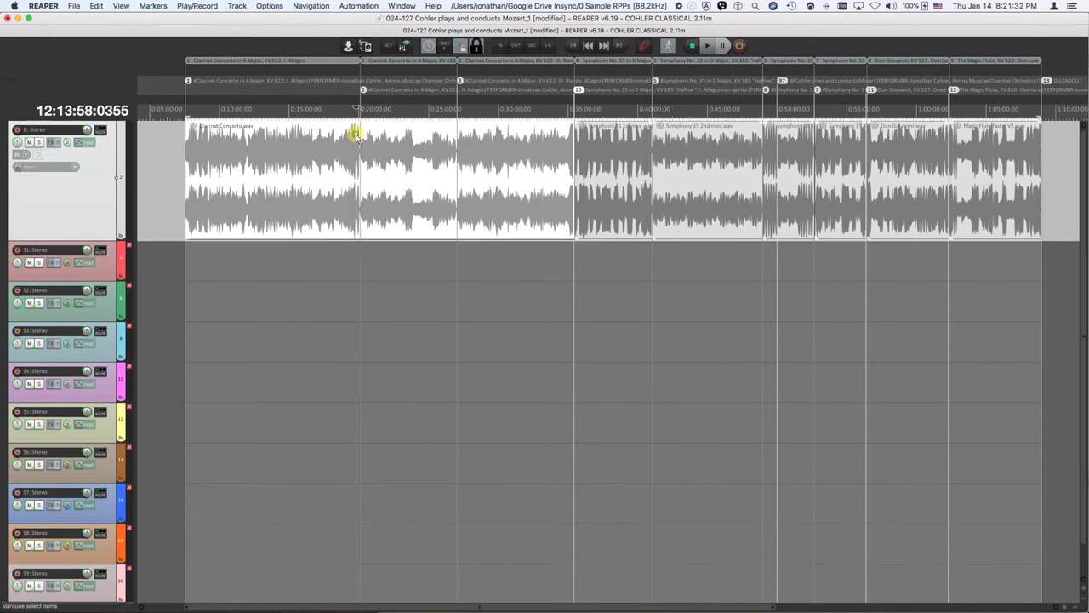
pyautogui.press('space')
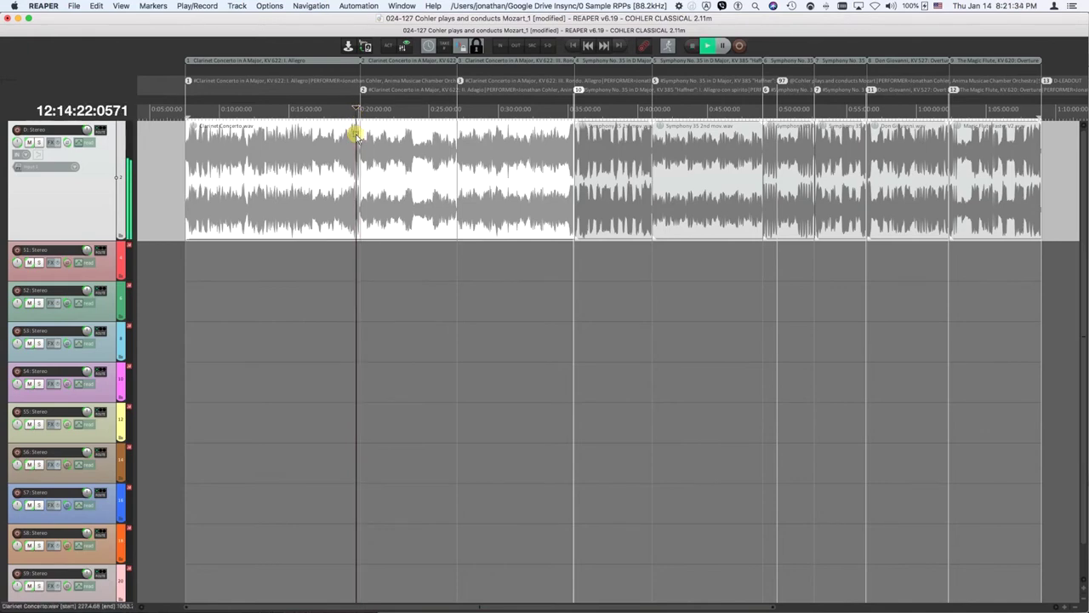
pyautogui.scroll(4, 356, 134)
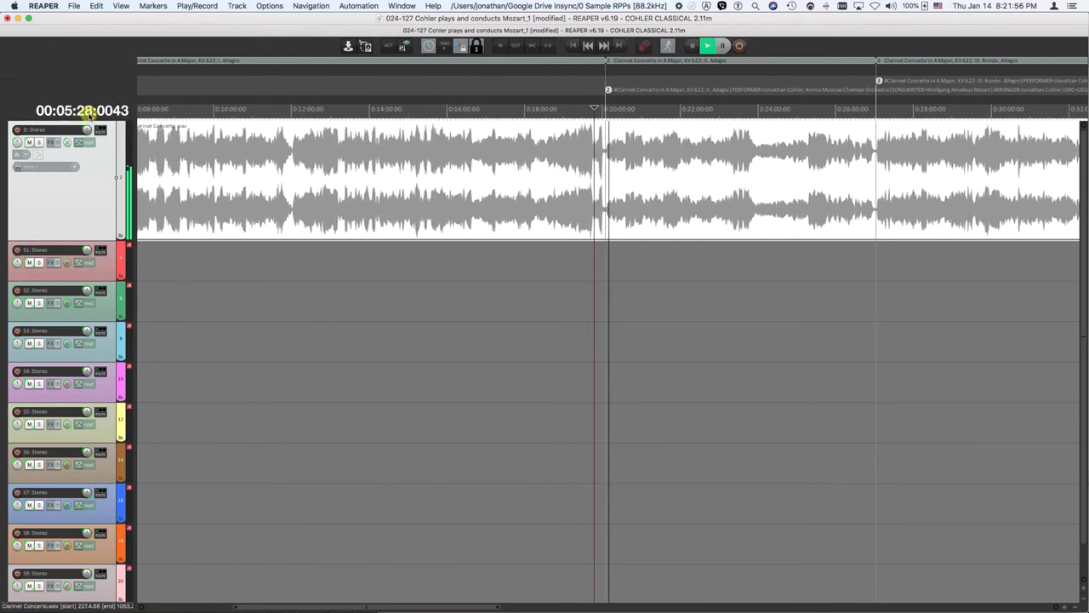
# Stop playback, step two boundaries ahead and zoom in on the Clarinet Concerto–Symphony No. 35 gap.
pyautogui.press('space')
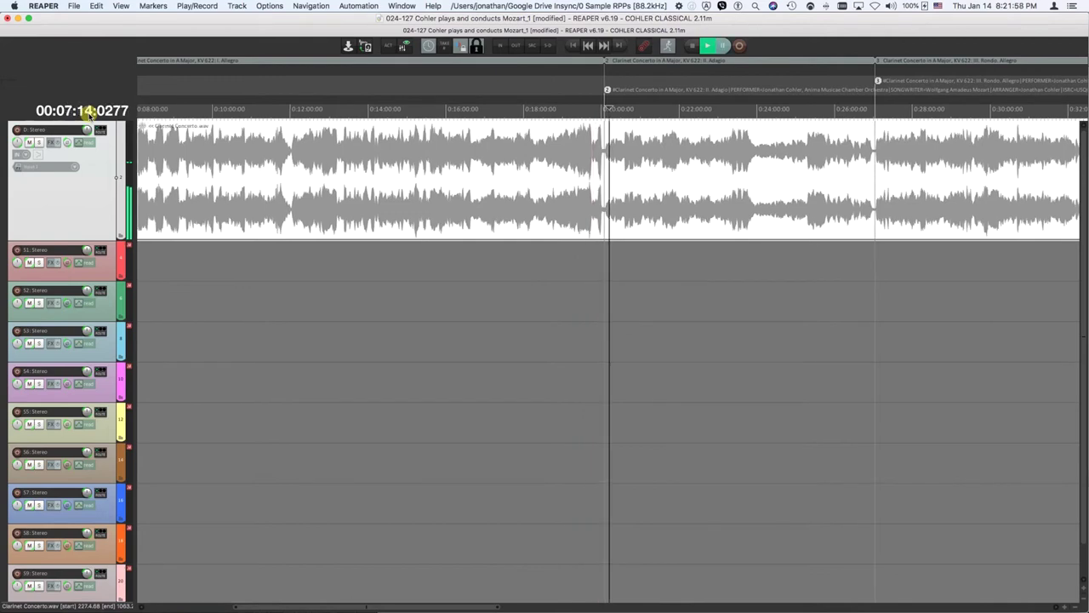
pyautogui.scroll(-5, 593, 187)
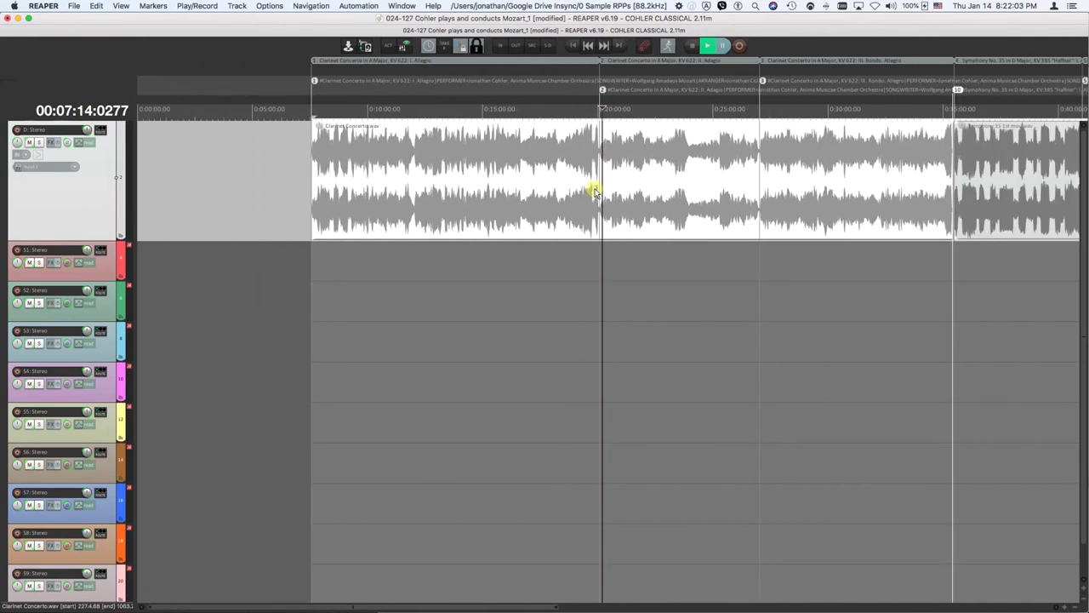
pyautogui.hscroll(5, 593, 189)
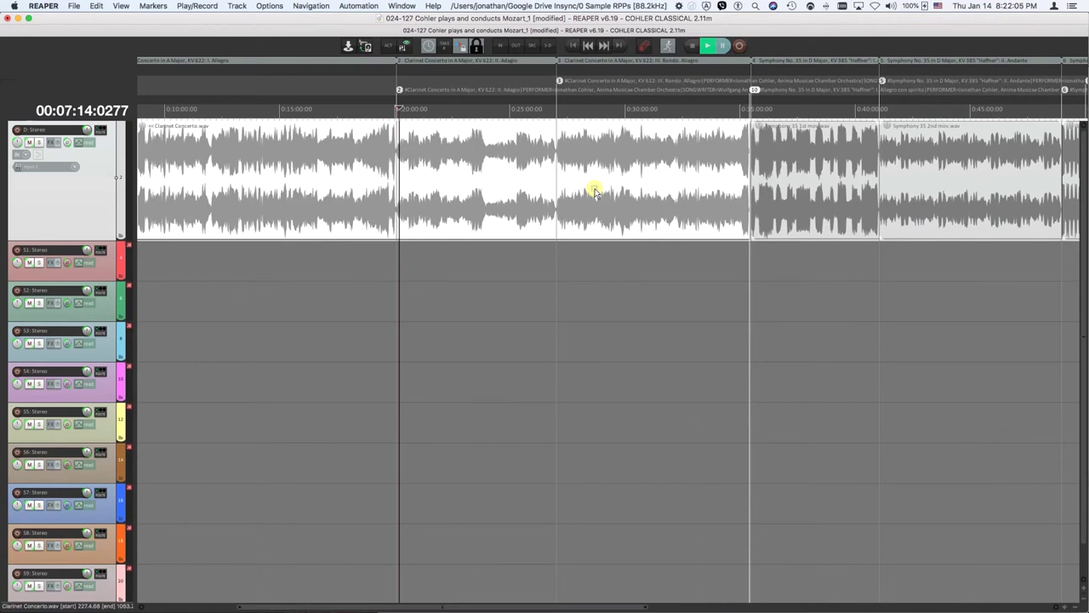
pyautogui.press(']')
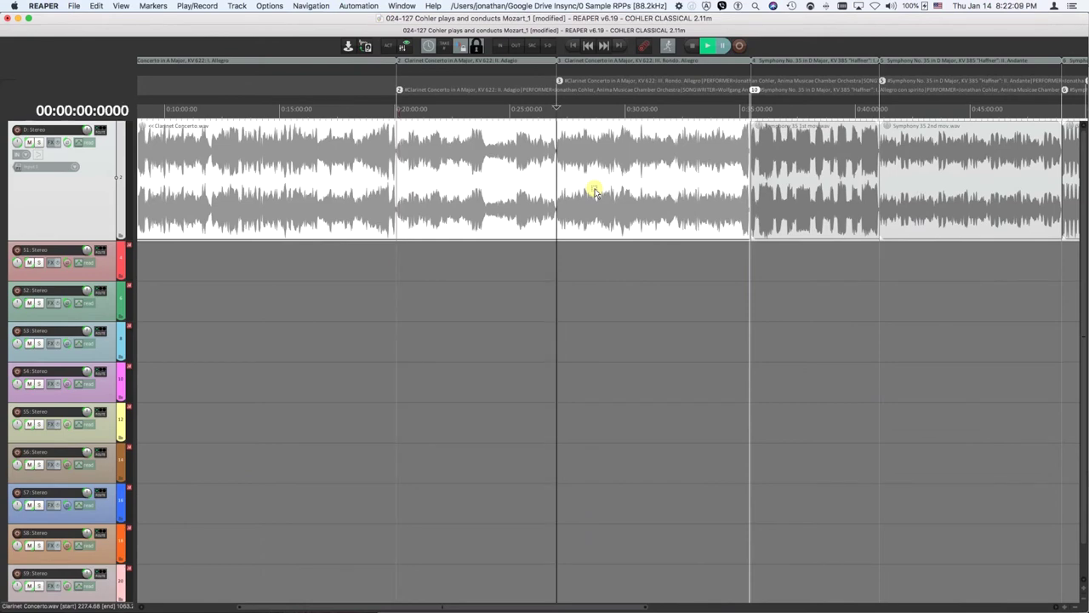
pyautogui.press(']')
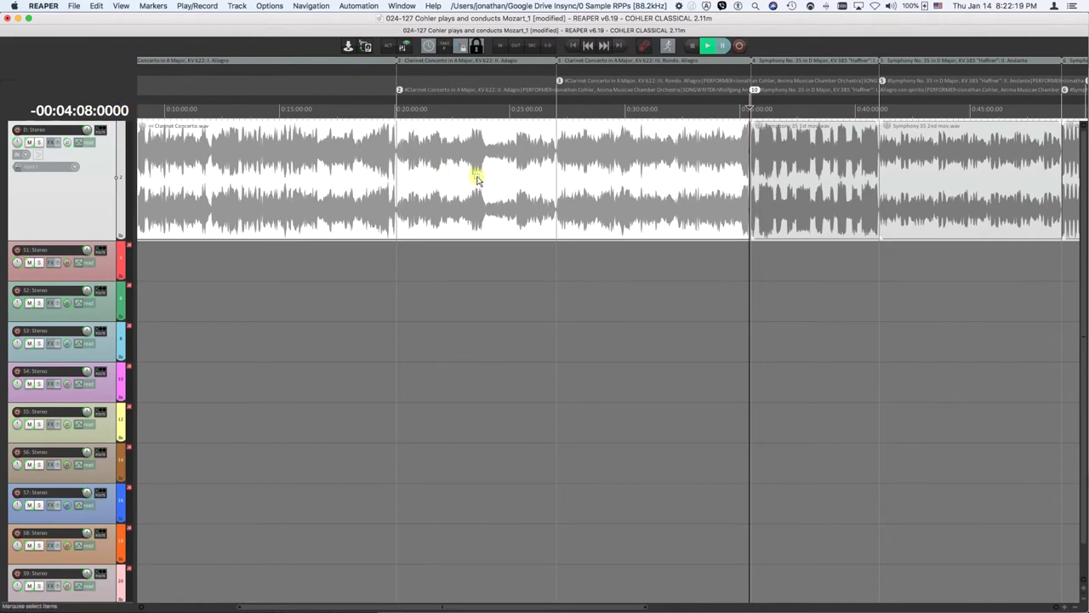
pyautogui.scroll(3, 476, 178)
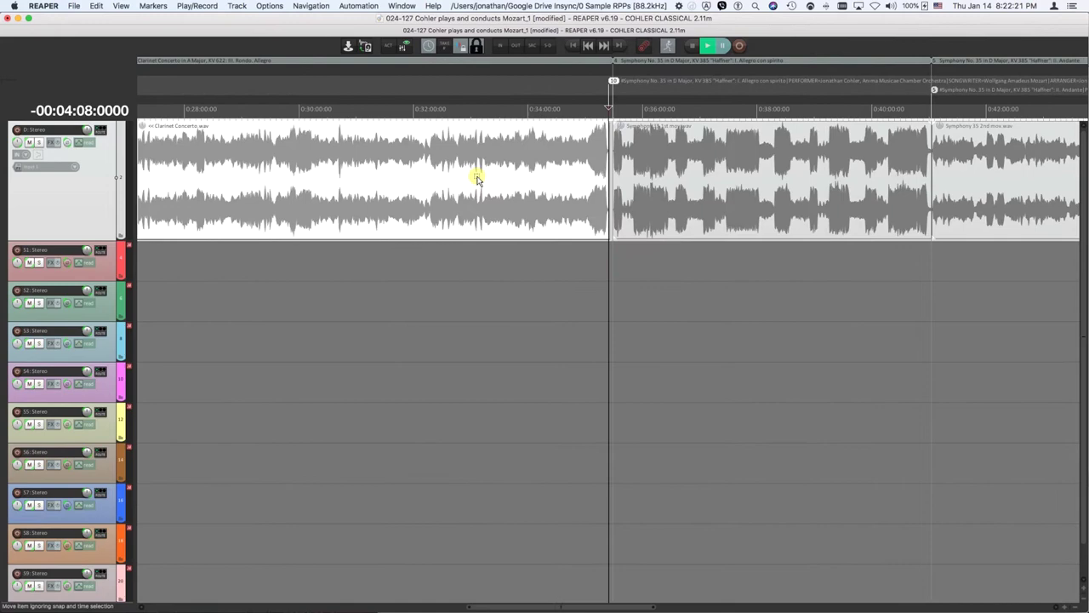
pyautogui.scroll(6, 476, 179)
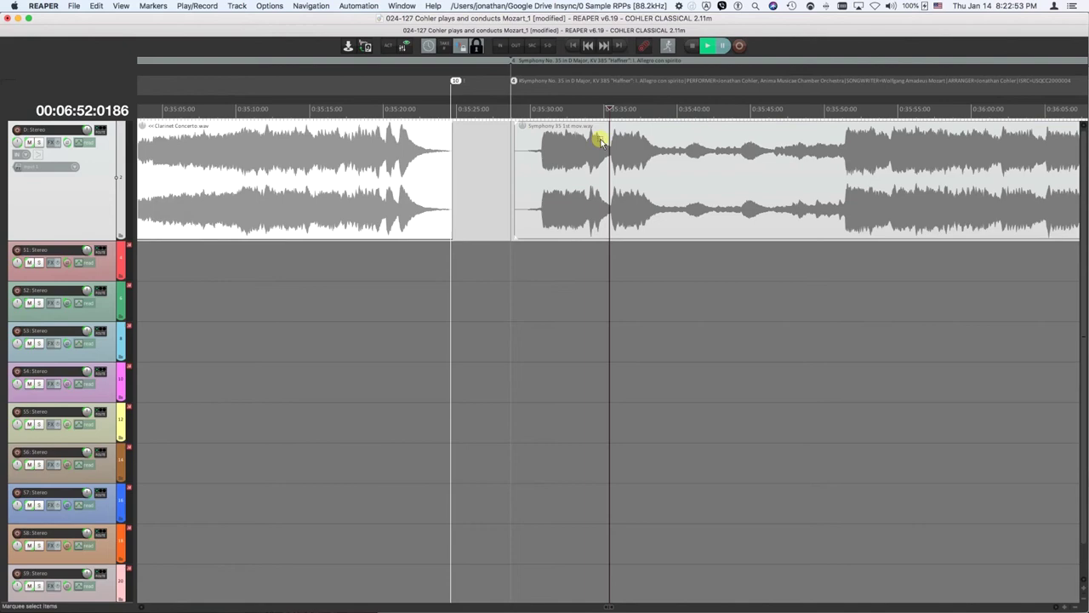
# Step through the starts of Symphony No. 35's second, third and fourth movements.
pyautogui.press(']')
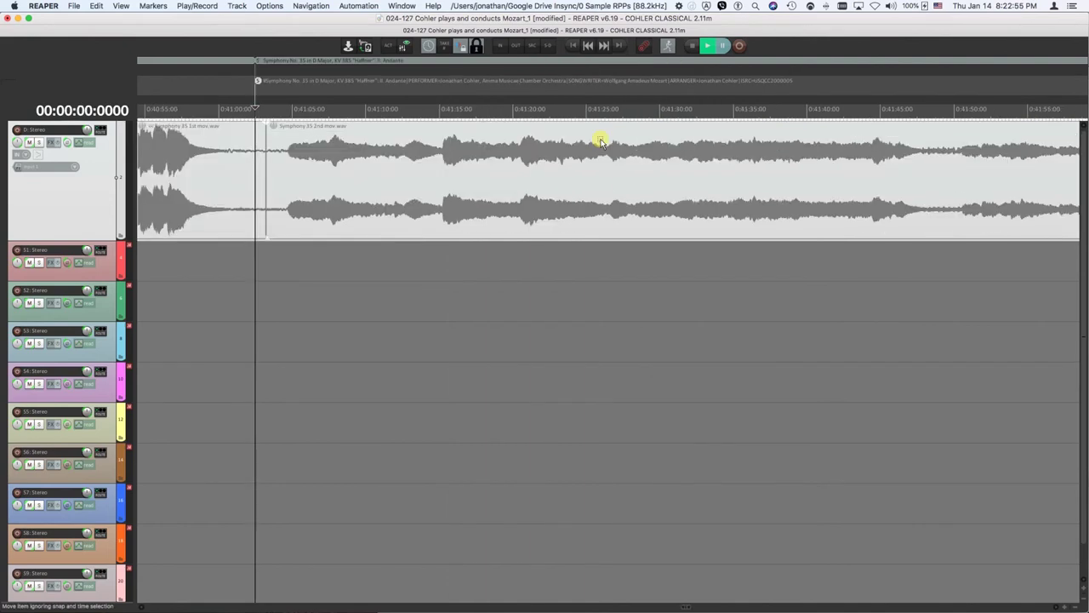
pyautogui.press(']')
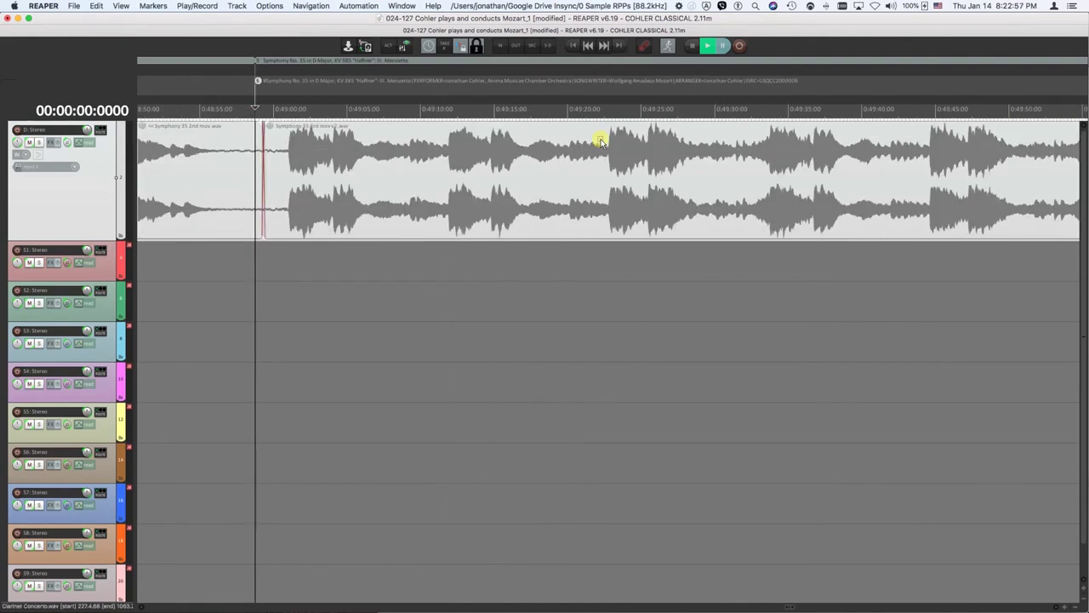
pyautogui.press(']')
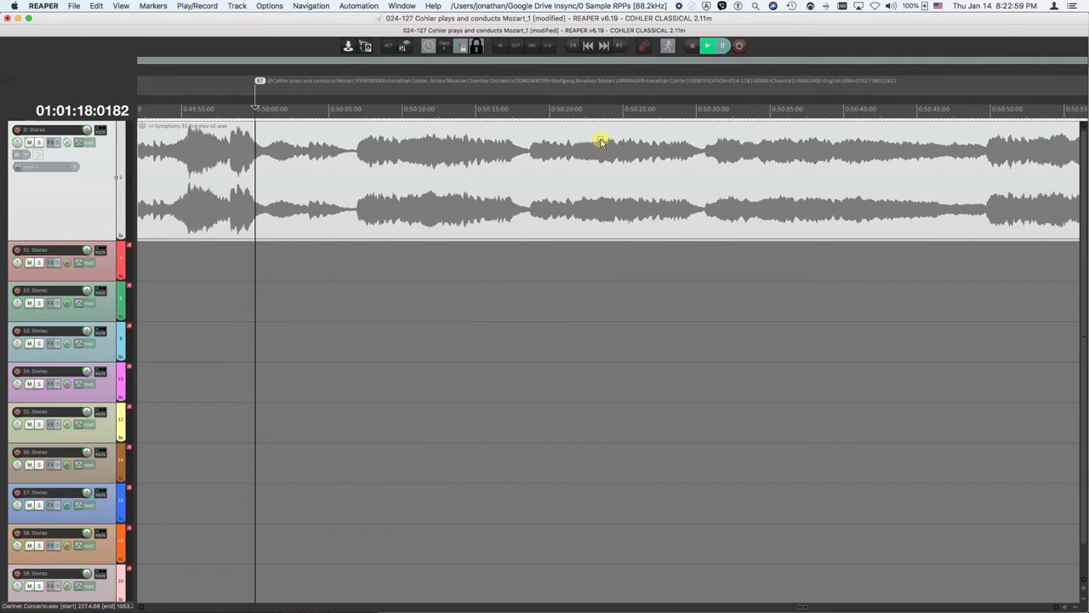
pyautogui.press('[')
pyautogui.press(']')
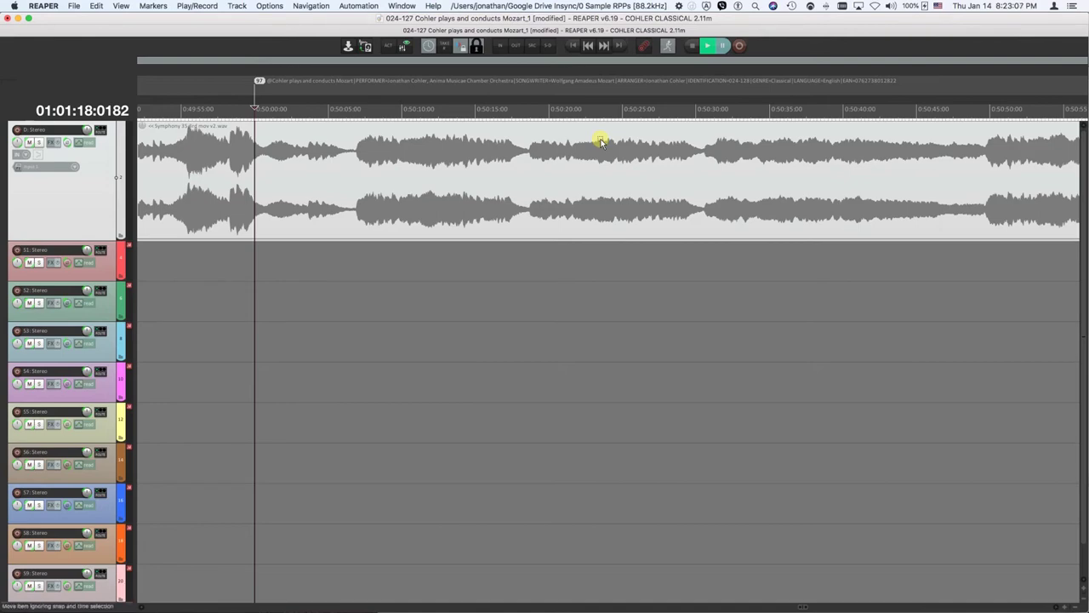
pyautogui.press(']')
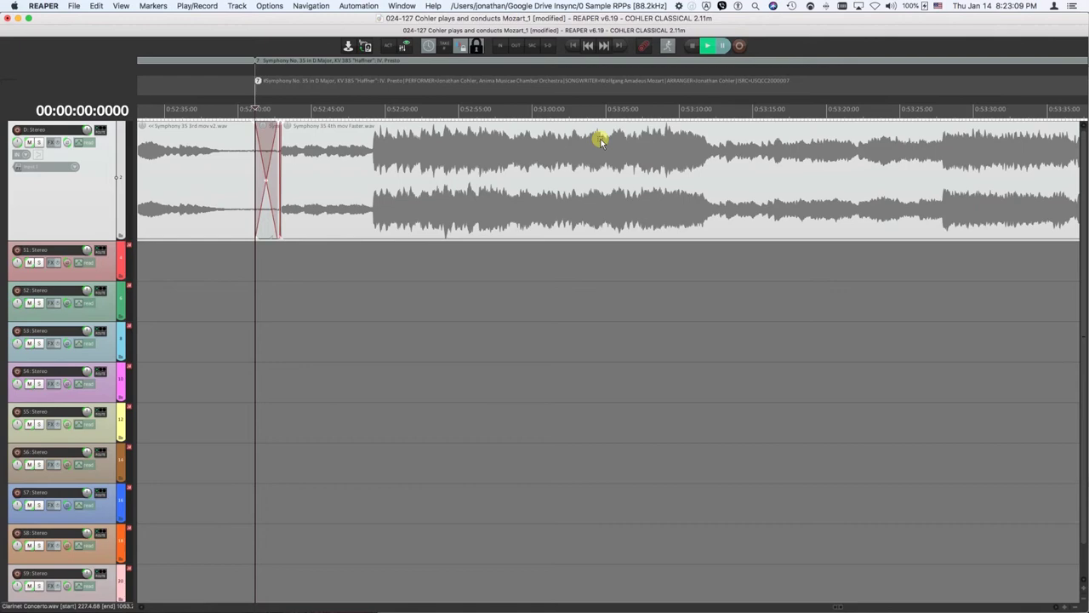
# Step to the Don Giovanni and Magic Flute Overture starts and the lead-out, then zoom out fully.
pyautogui.press(']')
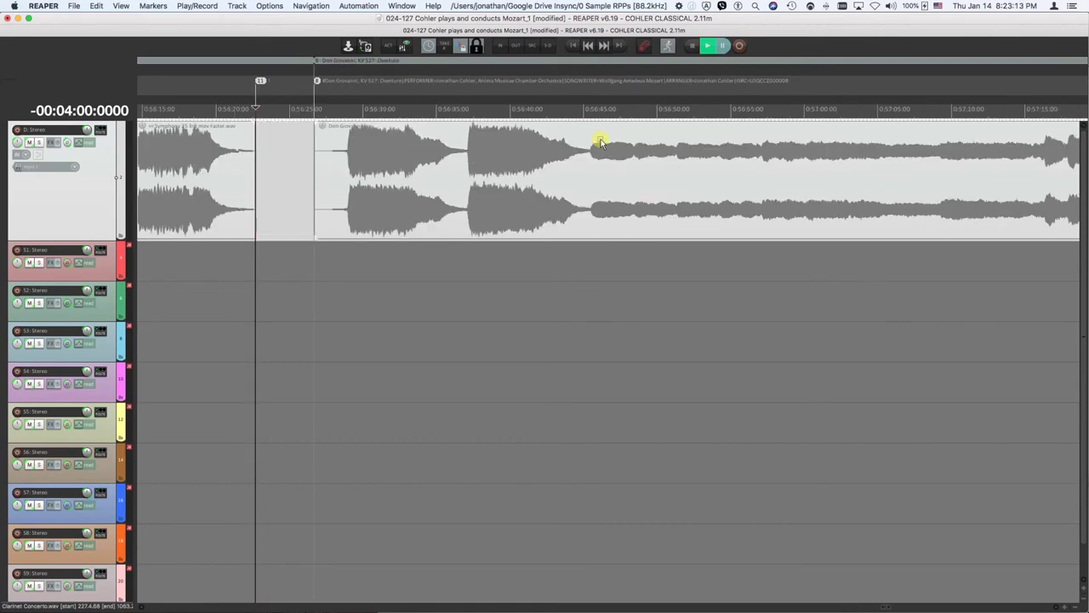
pyautogui.press(']')
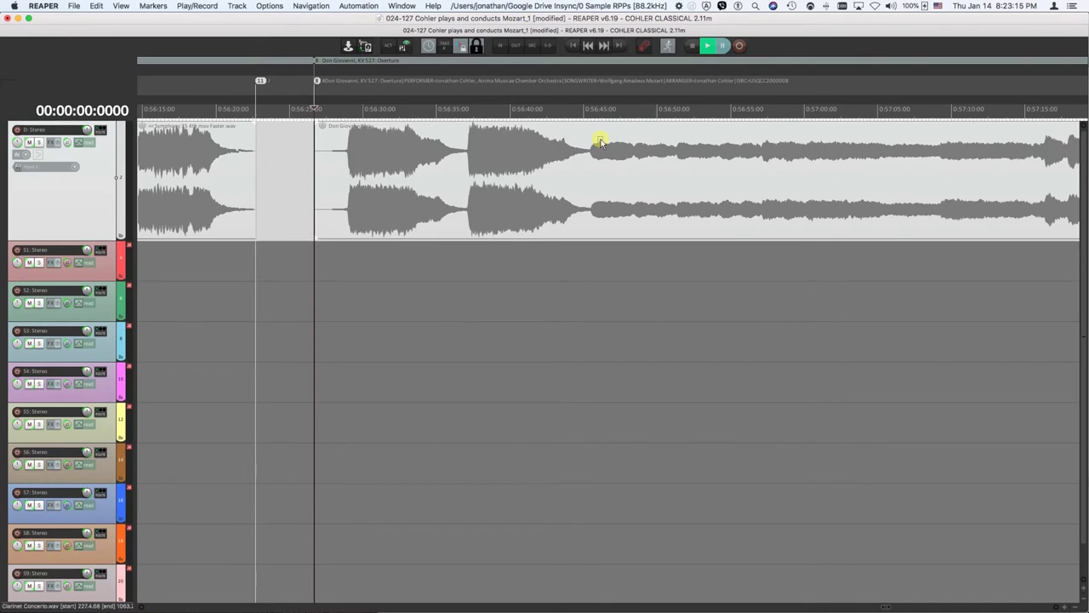
pyautogui.press(']')
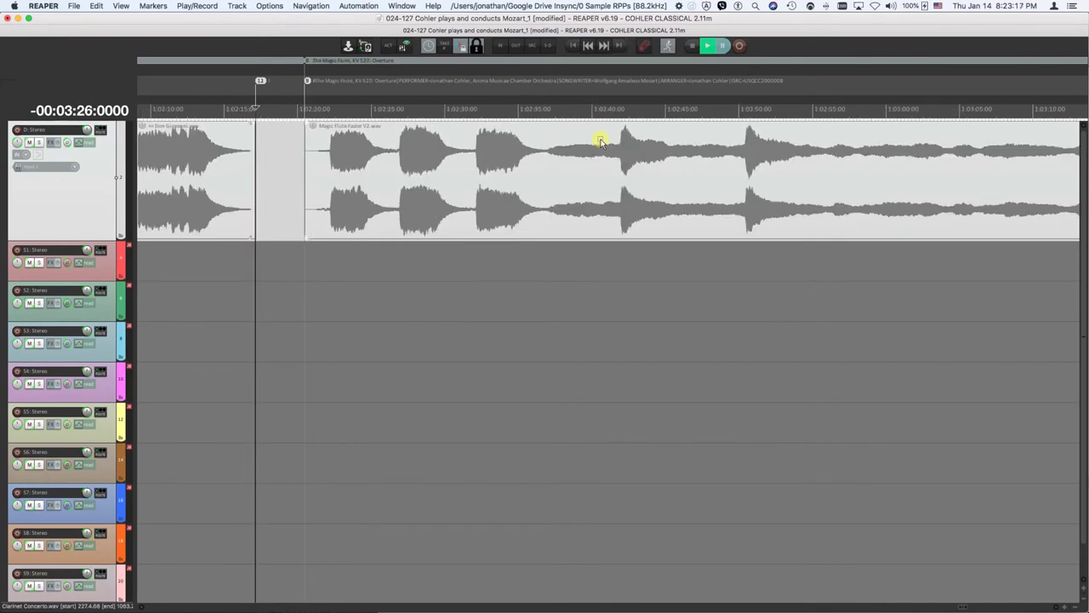
pyautogui.press(']')
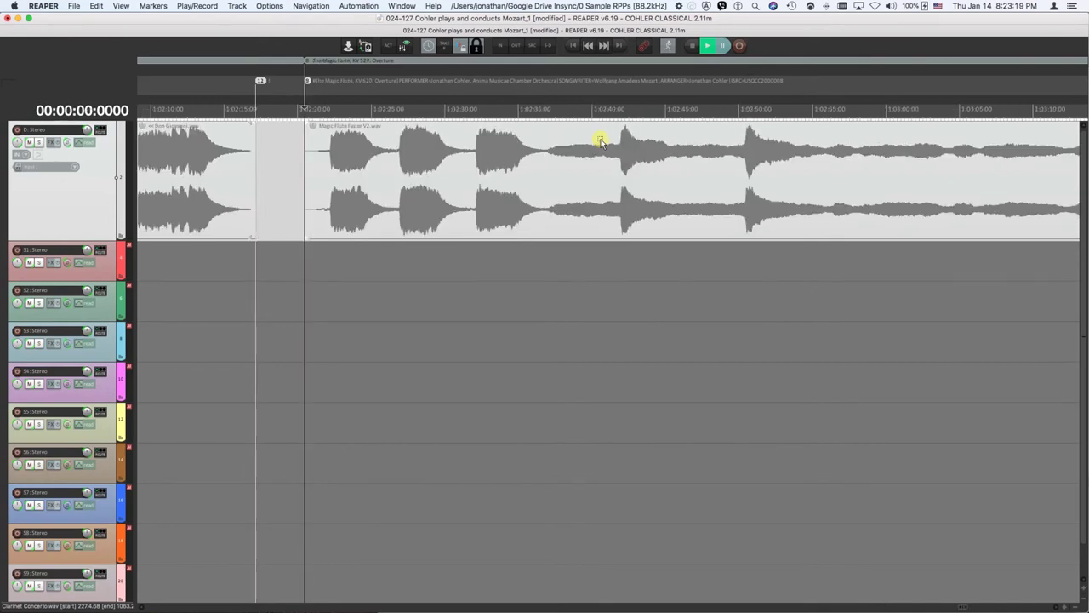
pyautogui.press(']')
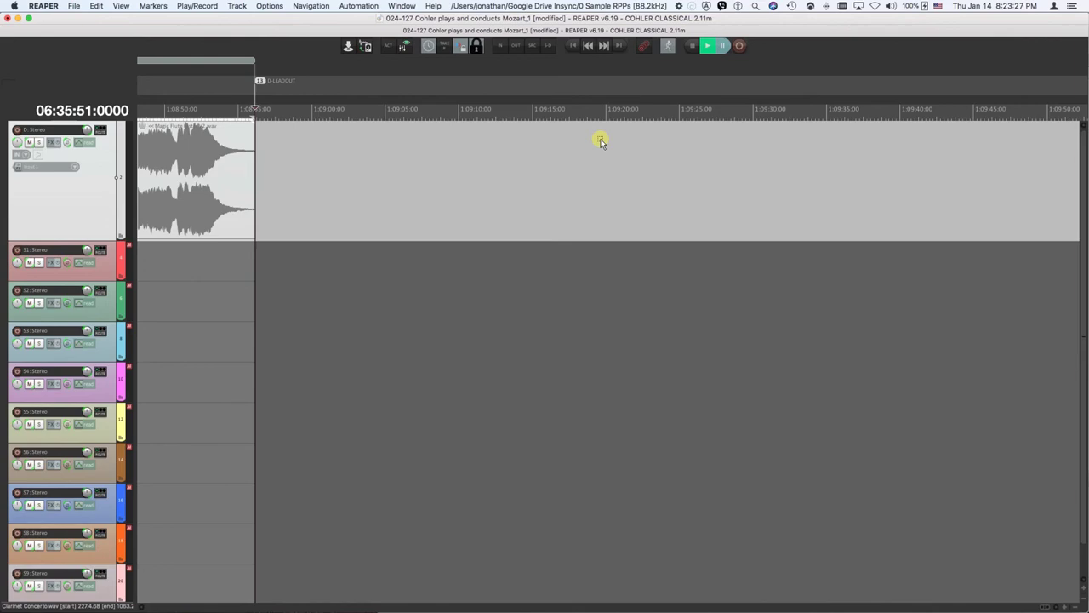
pyautogui.press('~')
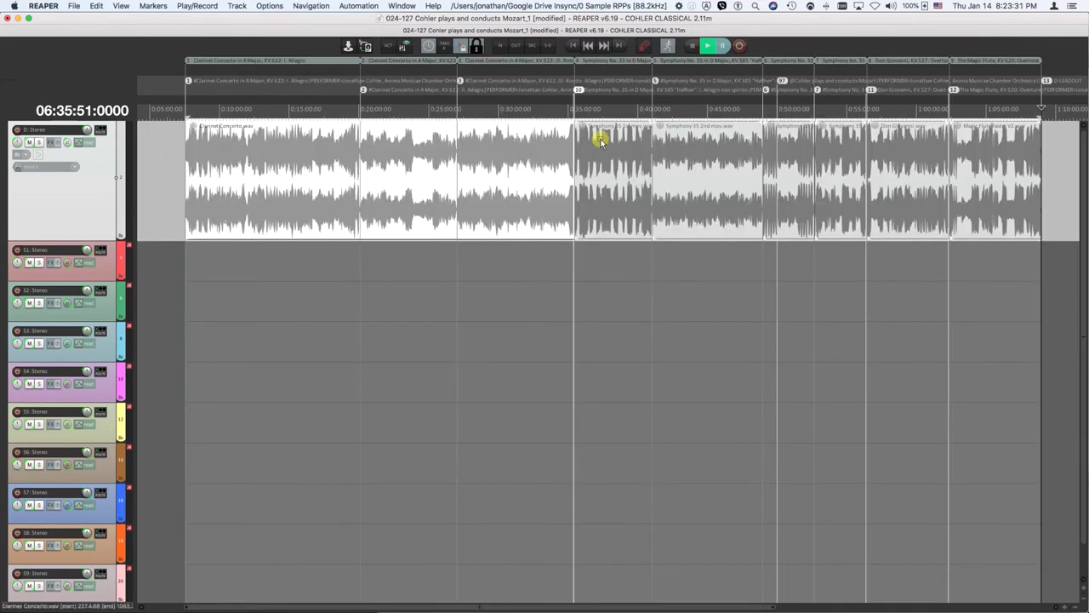
# Deselect the Clarinet Concerto item and toggle Track time under Options > Timecode.
pyautogui.click(175, 136)
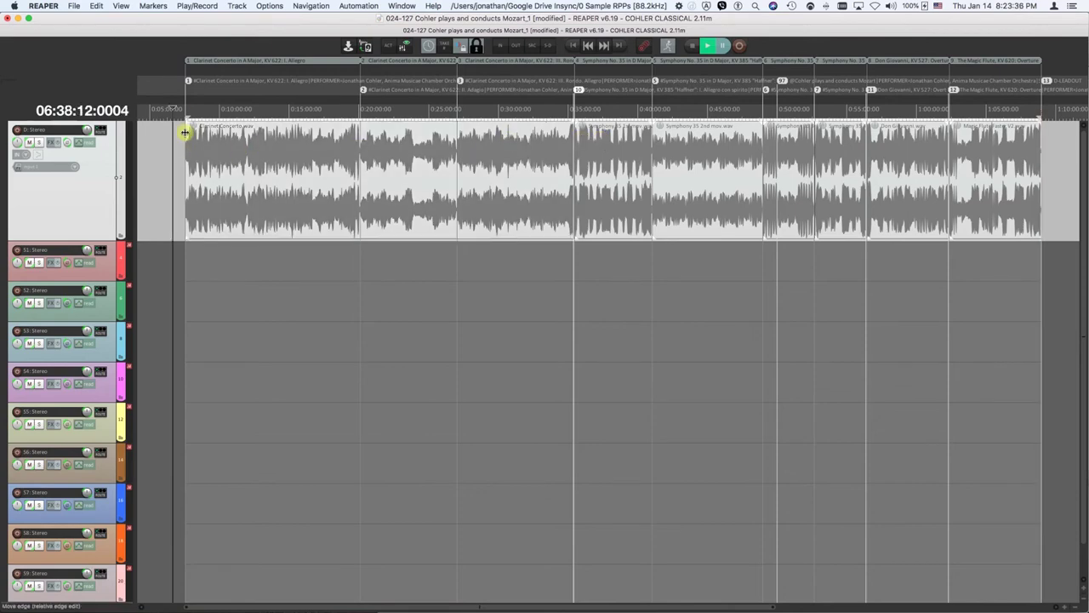
pyautogui.click(268, 6)
pyautogui.moveTo(290, 67)
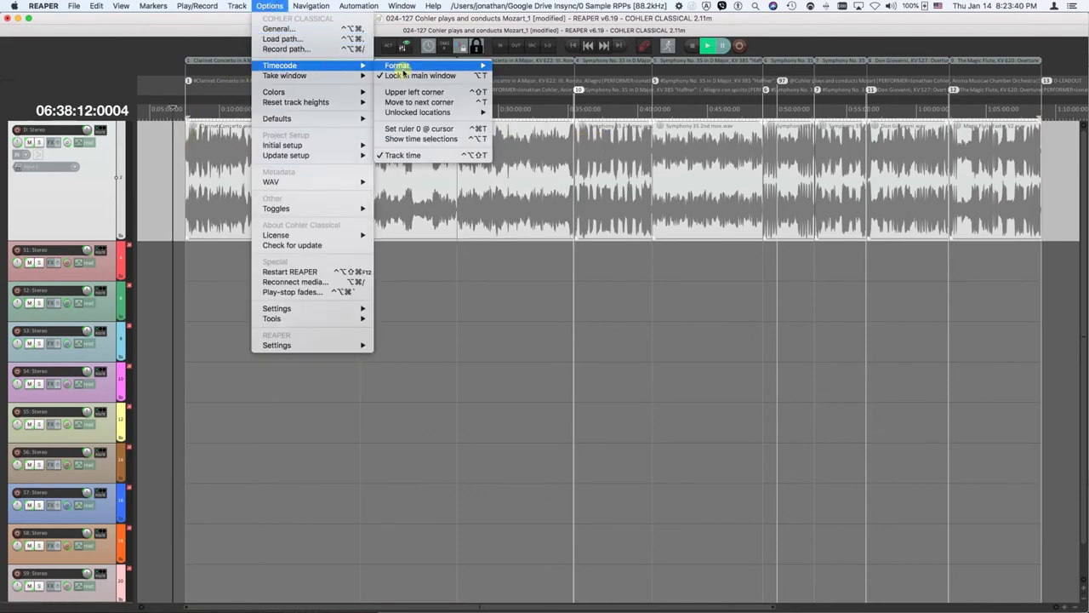
pyautogui.click(412, 155)
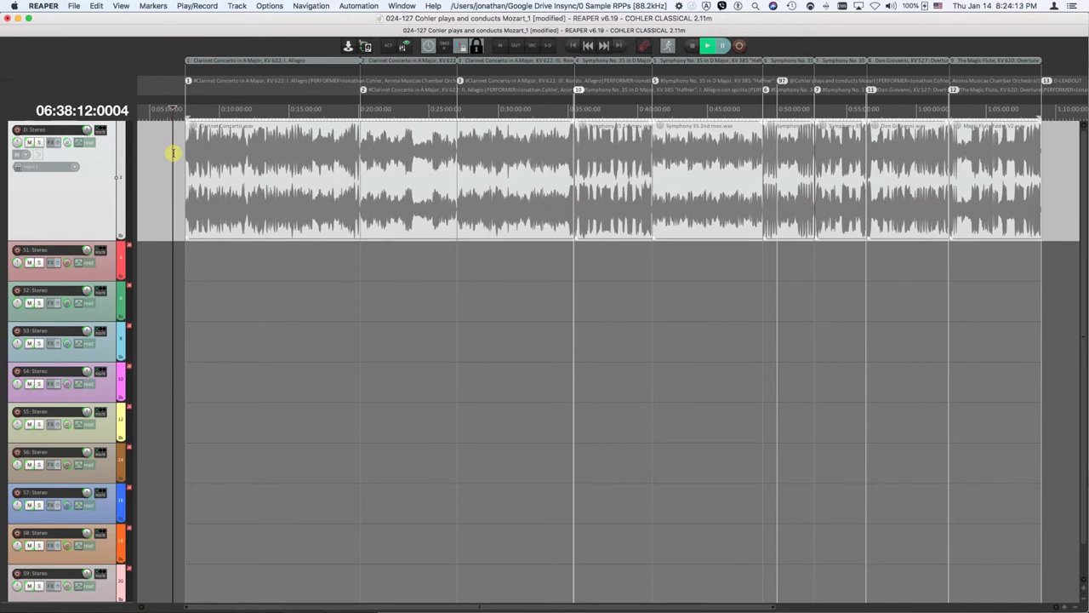
# Jump to the first track's start, move 2 seconds back with Jump to time (r2), and zoom in.
pyautogui.press(']')
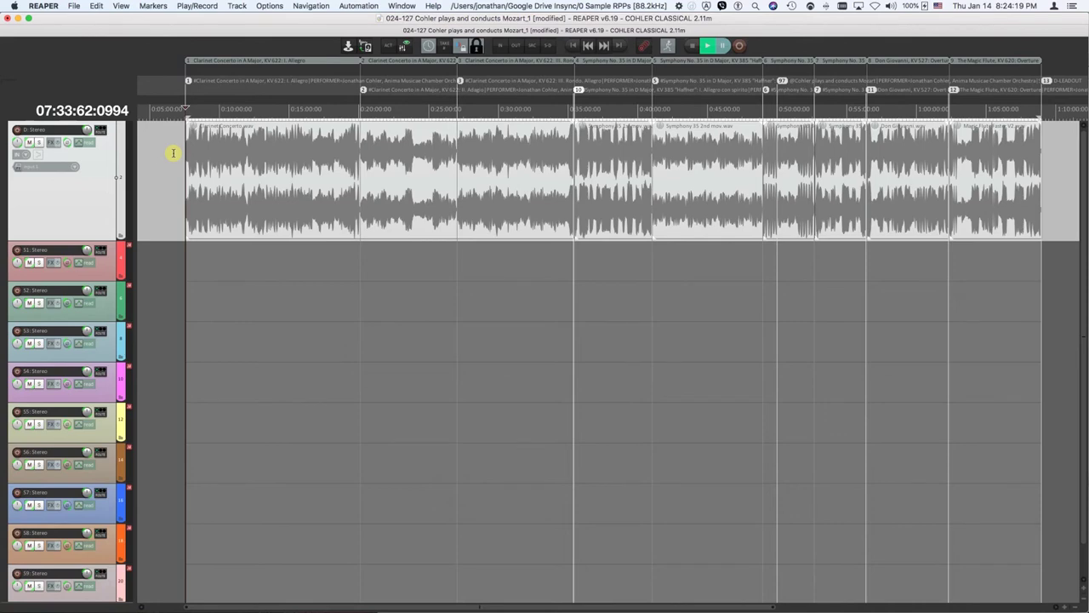
pyautogui.press('super+j')
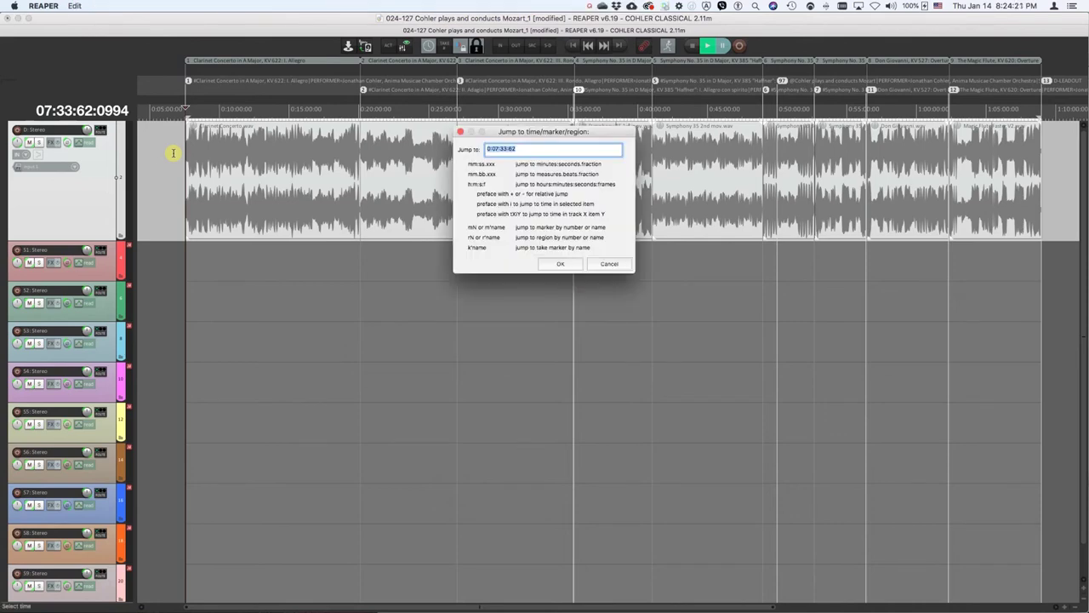
pyautogui.write('r2')
pyautogui.press('Return')
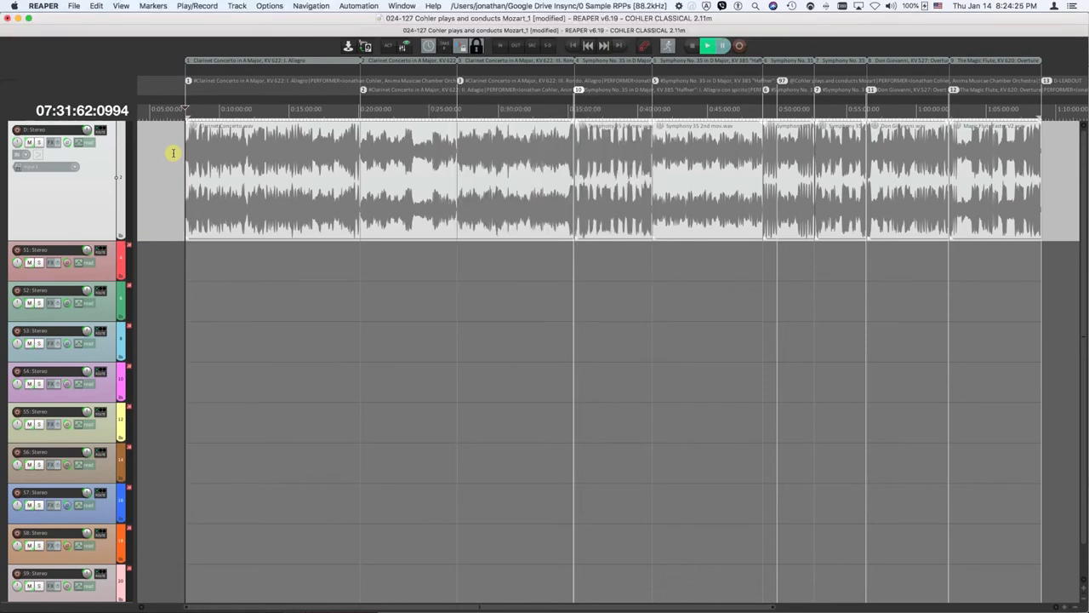
pyautogui.scroll(5, 173, 153)
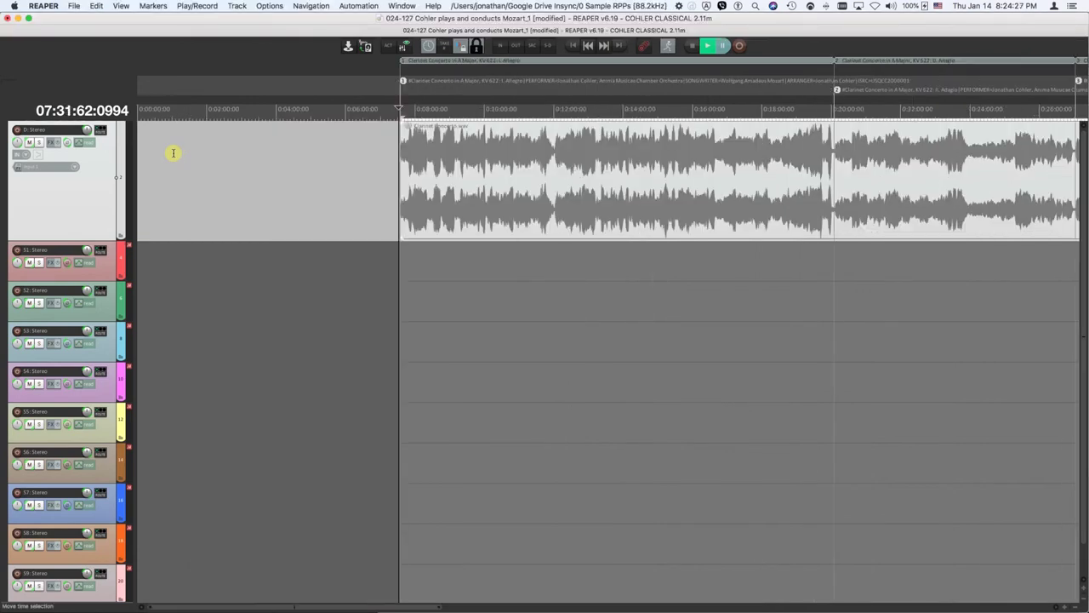
pyautogui.scroll(3, 173, 153)
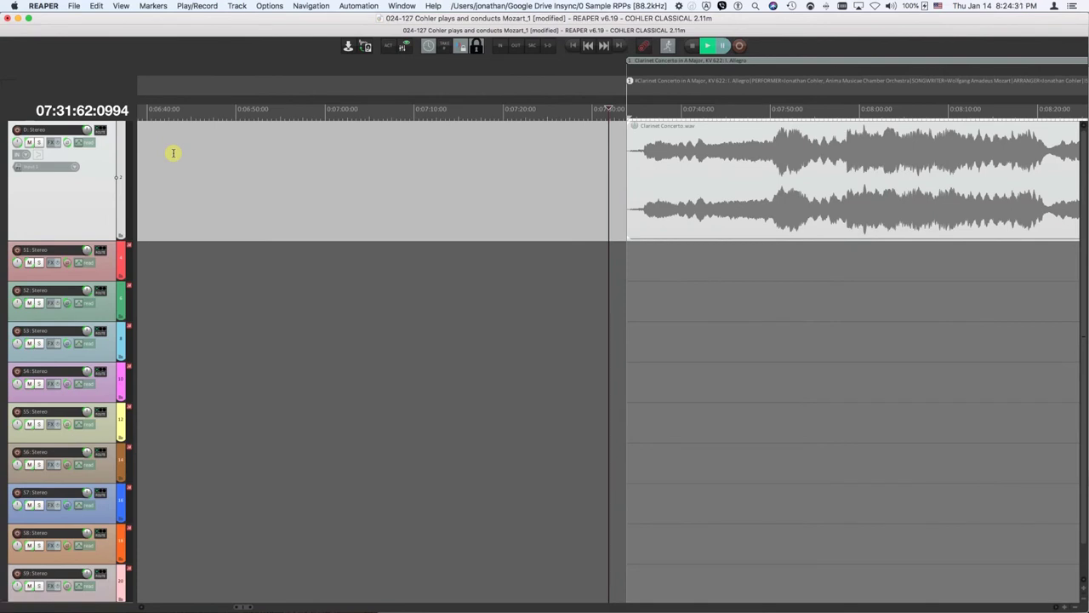
# Set ruler zero from the Options > Timecode menu and close the version message window.
pyautogui.click(277, 7)
pyautogui.moveTo(287, 67)
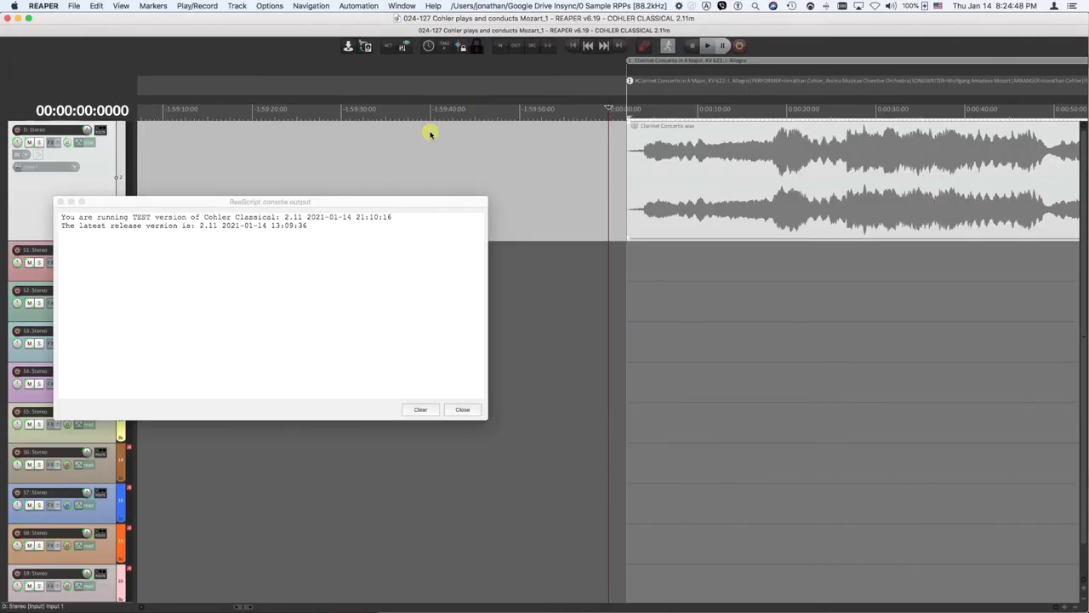
pyautogui.click(452, 409)
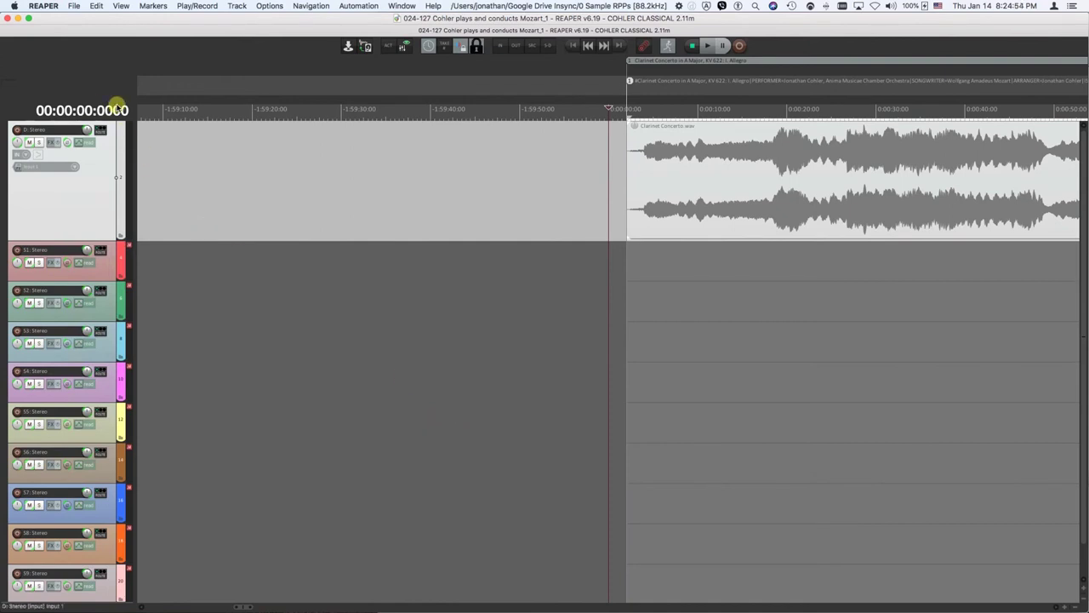
# Offset the clock so the first track starts at 00:02:00, then jump to the Adagio marker.
pyautogui.press('Home')
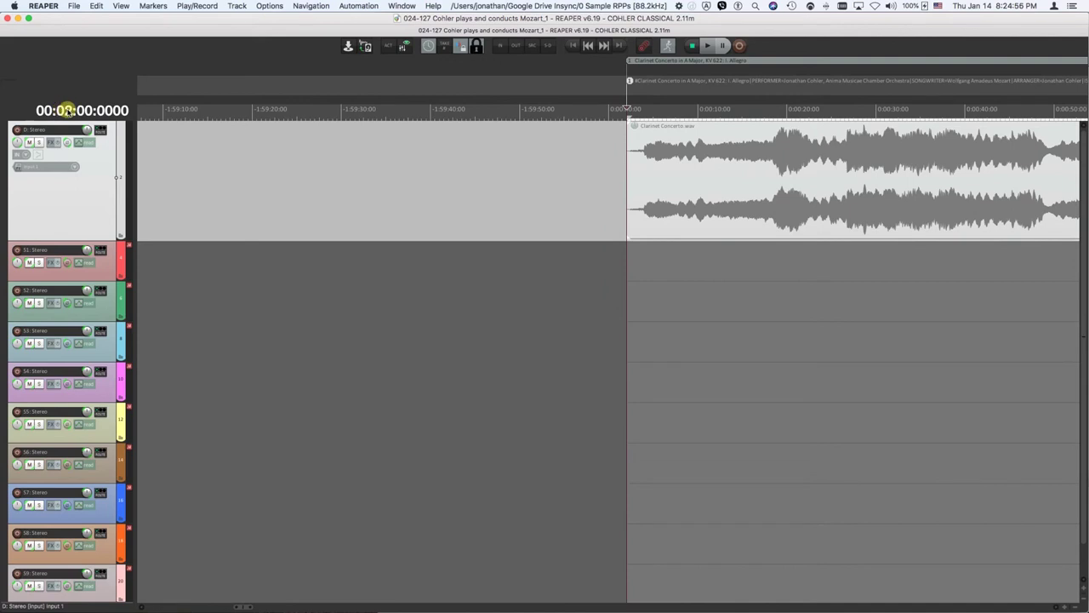
pyautogui.moveTo(67, 110); pyautogui.dragTo(130, 111)
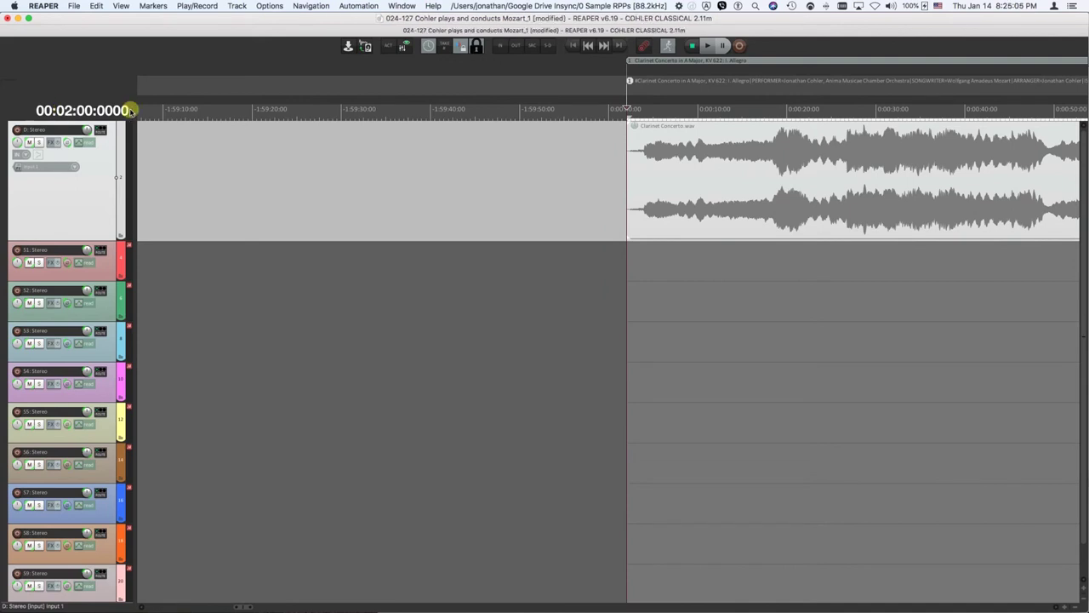
pyautogui.press('2')
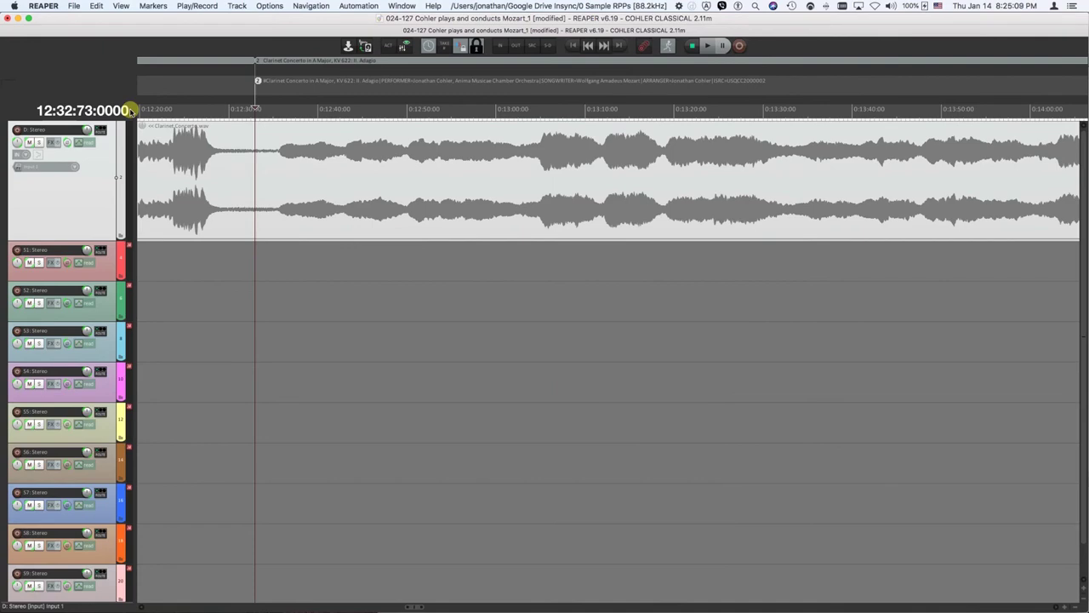
# Step through the Rondo, Symphony No. 35 and remaining track markers to the lead-out.
pyautogui.press('3')
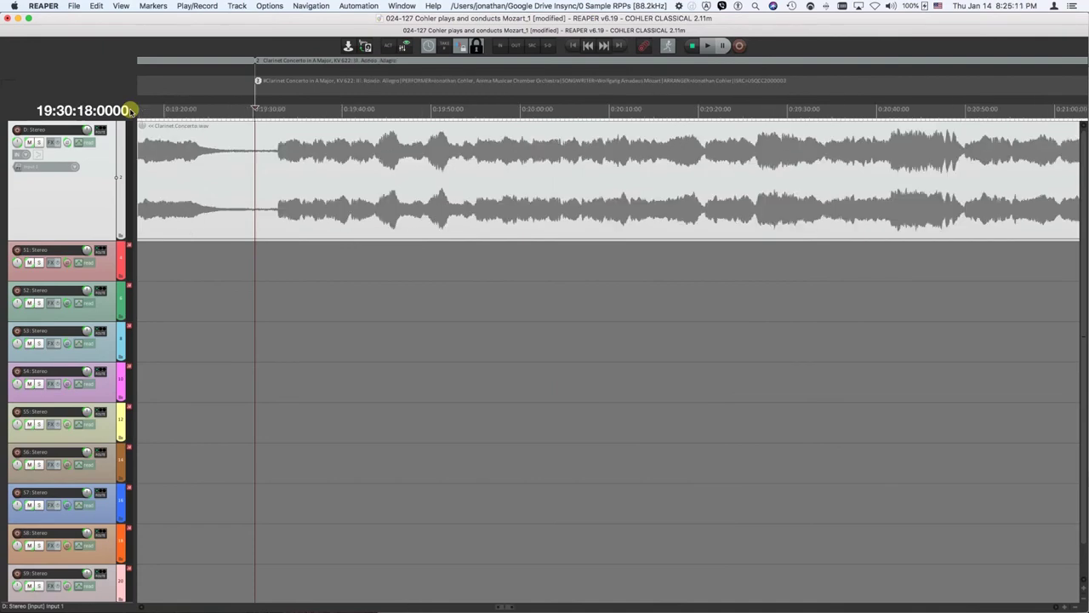
pyautogui.press('0')
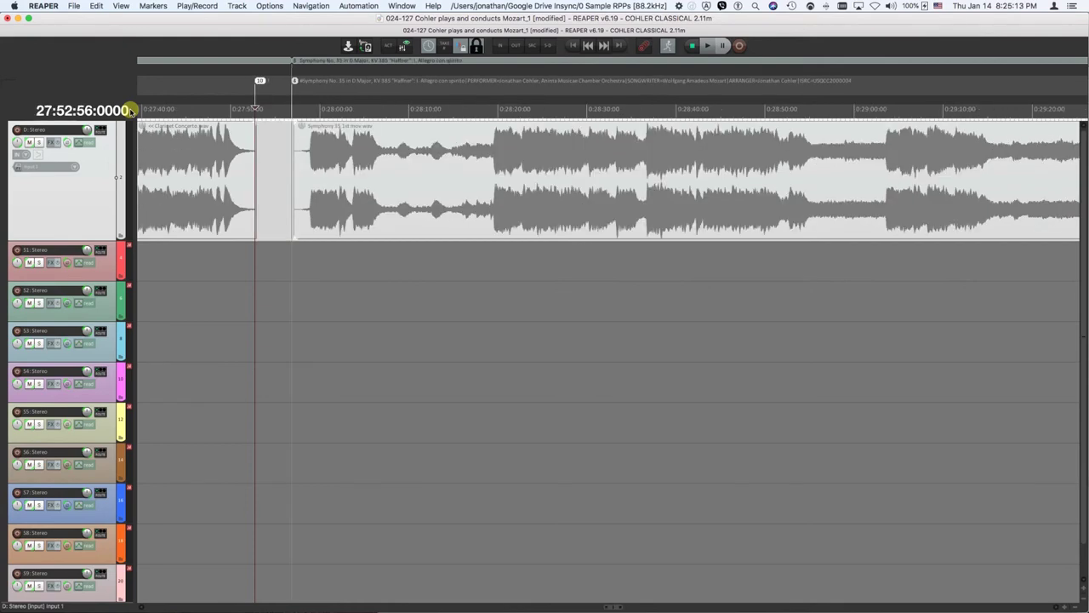
pyautogui.press(']')
pyautogui.press(']')
pyautogui.press(']')
pyautogui.press(']')
pyautogui.press(']')
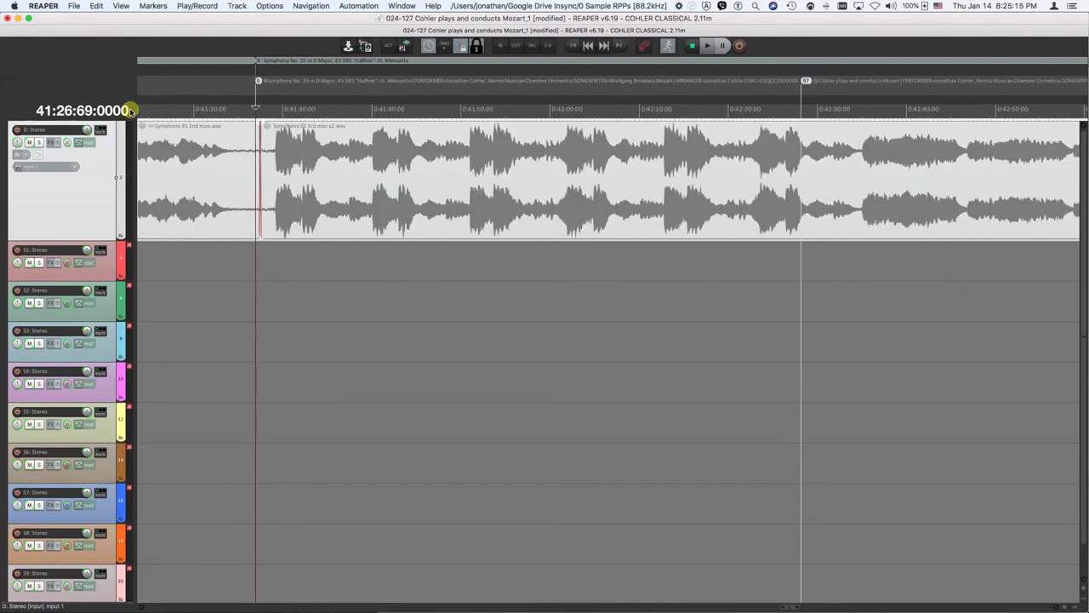
pyautogui.press(']')
pyautogui.press(']')
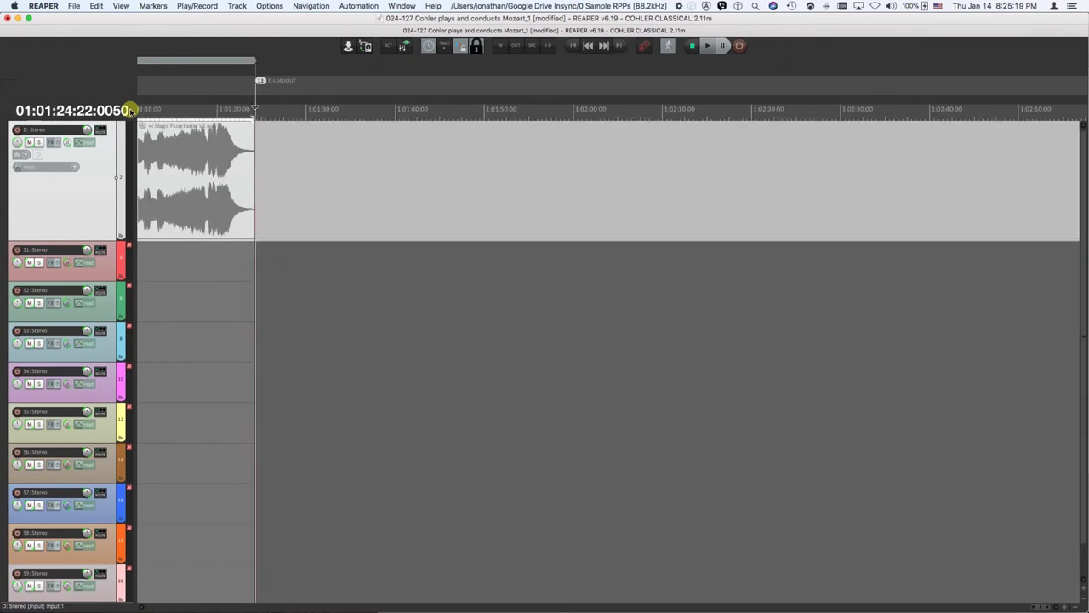
pyautogui.press(']')
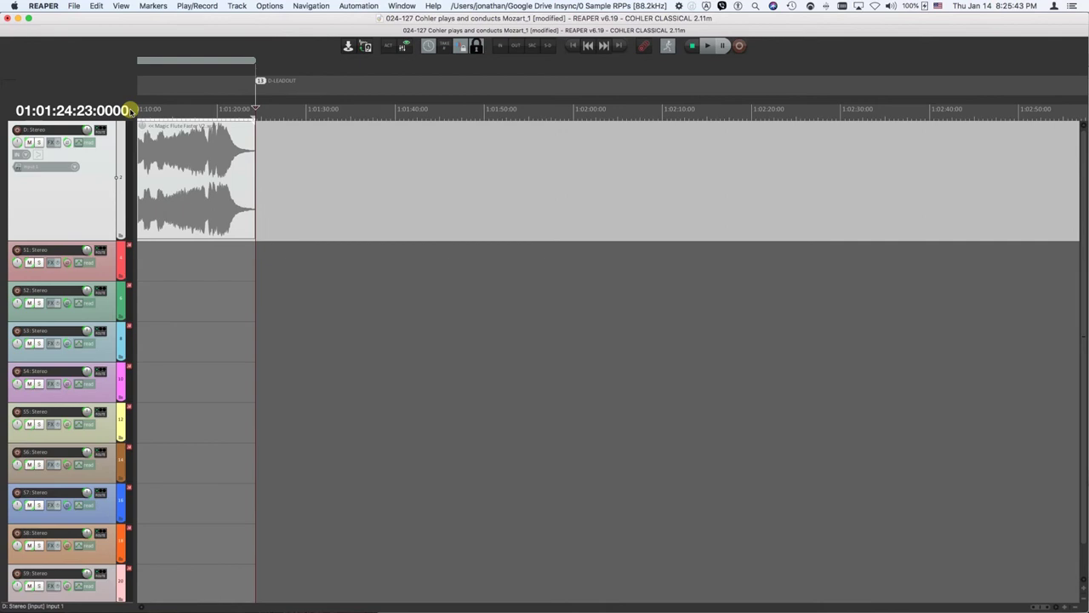
# Return to project start, dismiss the version message, and jump to lead-out marker 13 at 01:01:22:23.
pyautogui.press('Home')
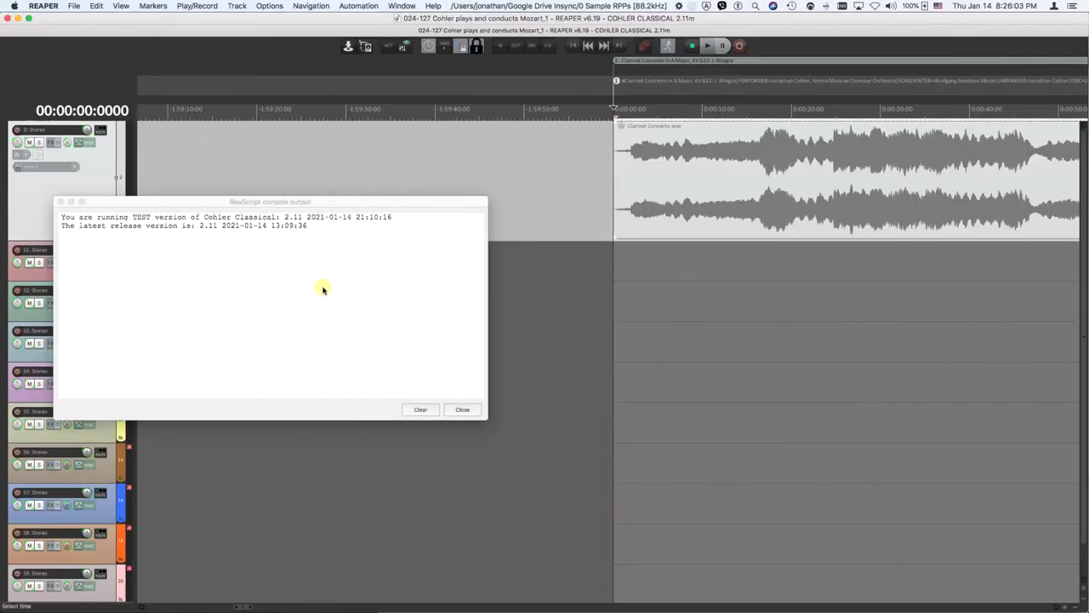
pyautogui.click(459, 410)
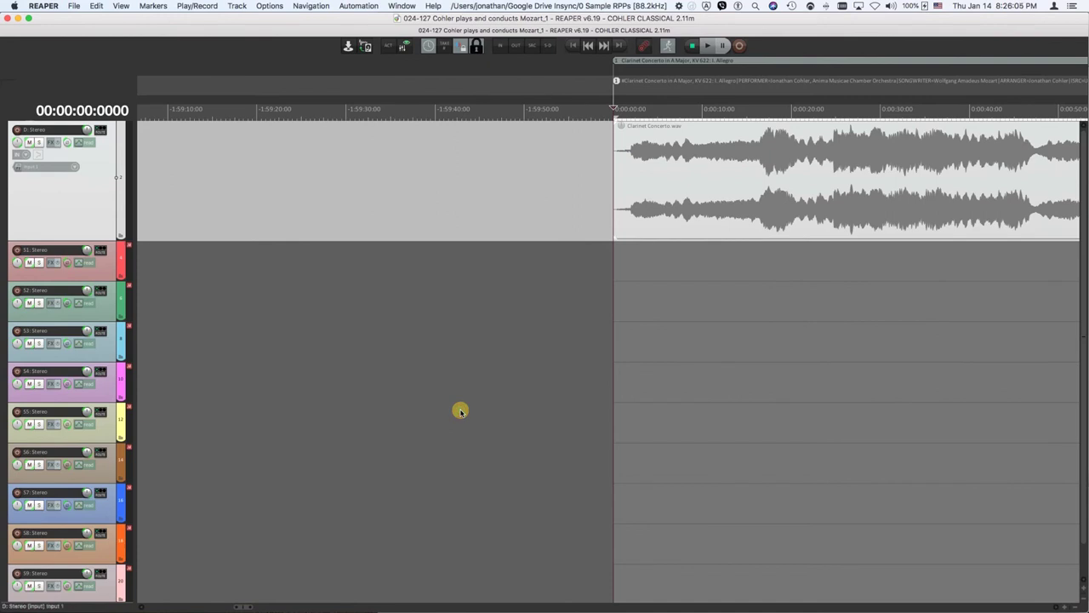
pyautogui.write('g')
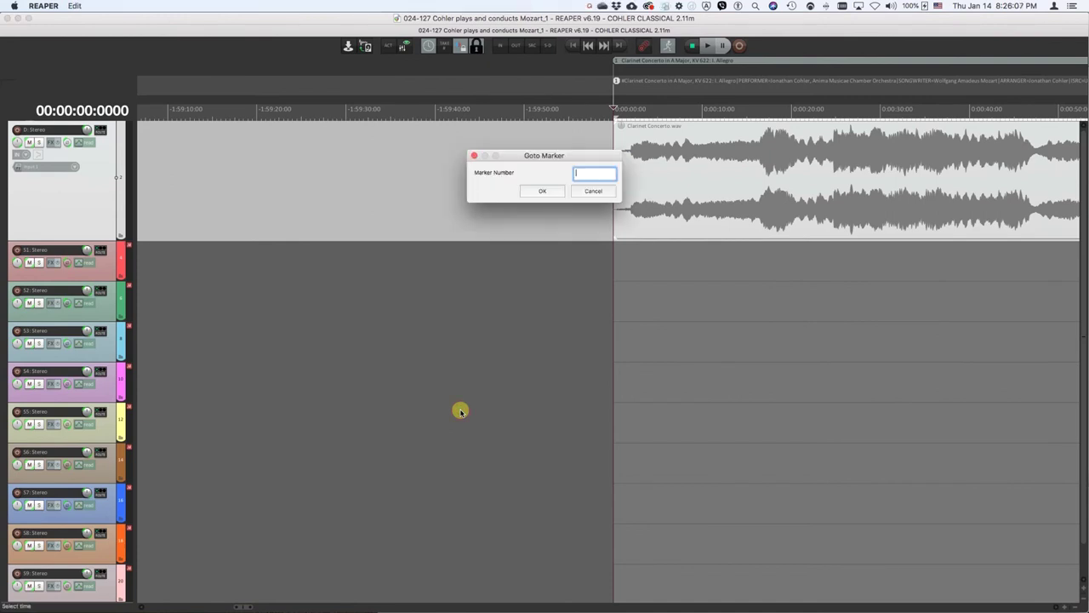
pyautogui.write('13')
pyautogui.press('Return')
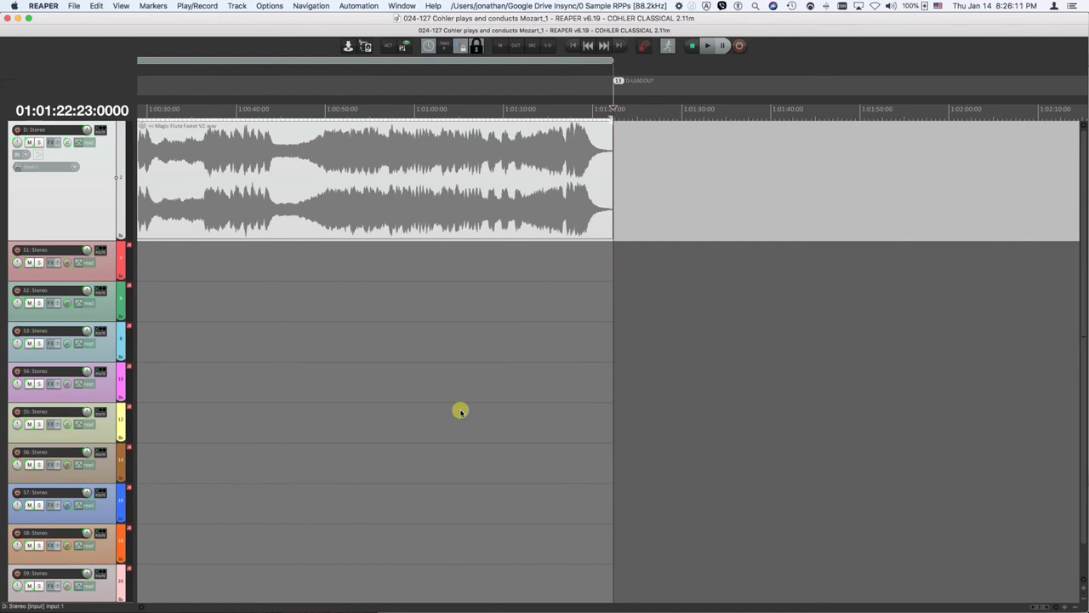
# Zoom to fit the whole album, then review and close the CD markers list for DDP export.
pyautogui.hotkey('ctrl', 'pagedown')
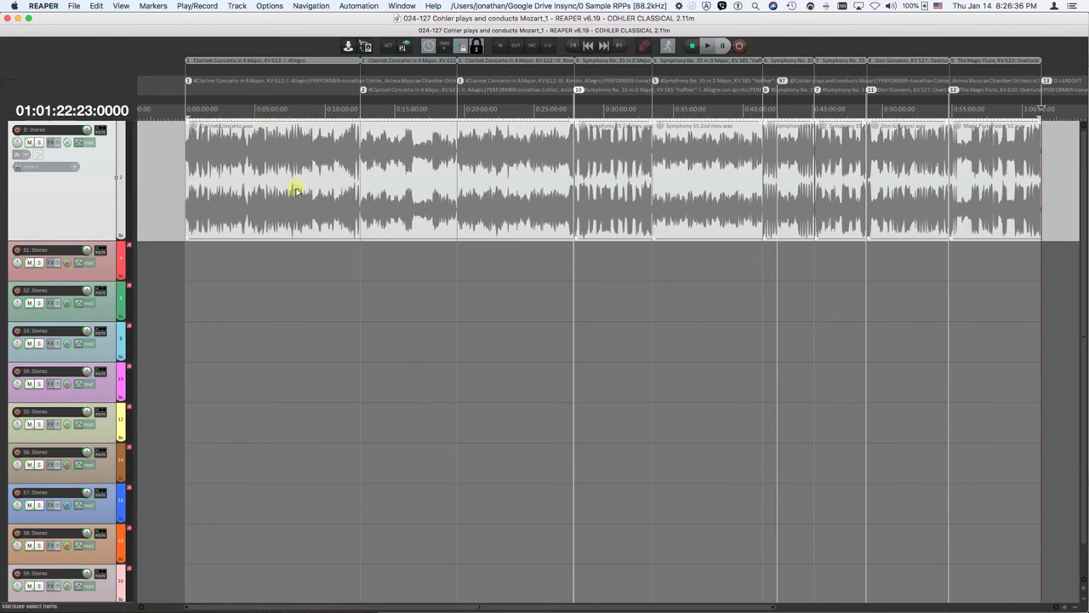
pyautogui.hotkey('ctrl', 'alt', 'd')
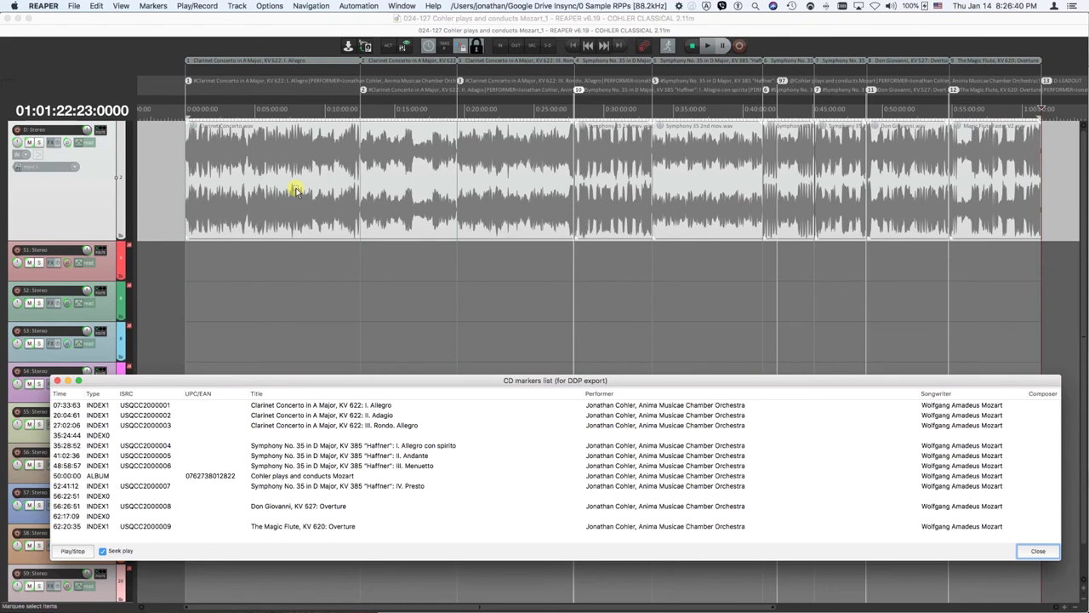
pyautogui.click(60, 380)
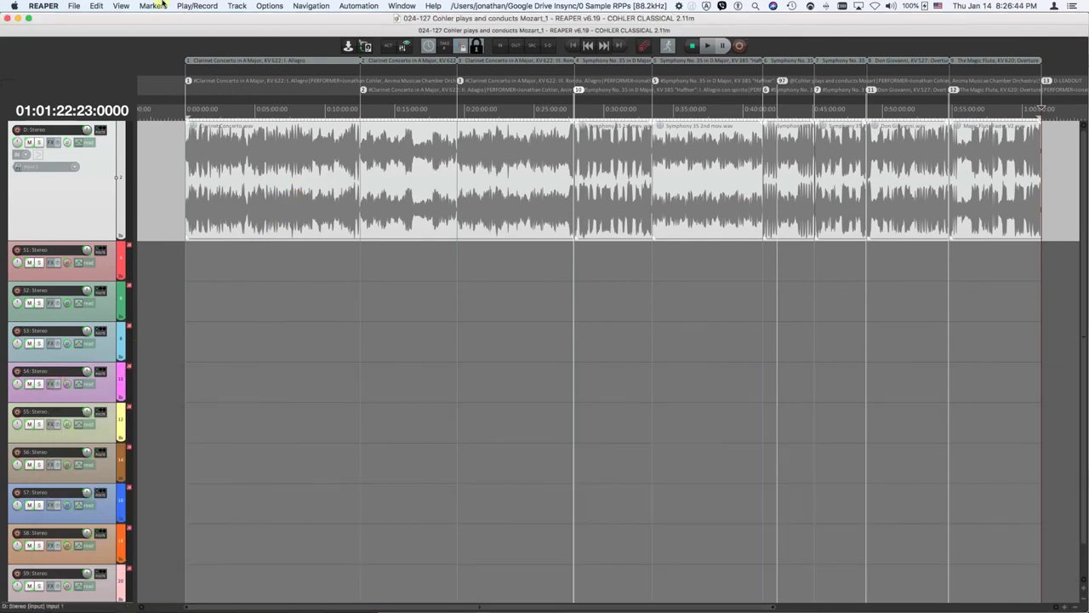
# Set Render to File bounds to Project regions, rendering 9 separate files, then close the dialog.
pyautogui.click(74, 5)
pyautogui.moveTo(98, 246)
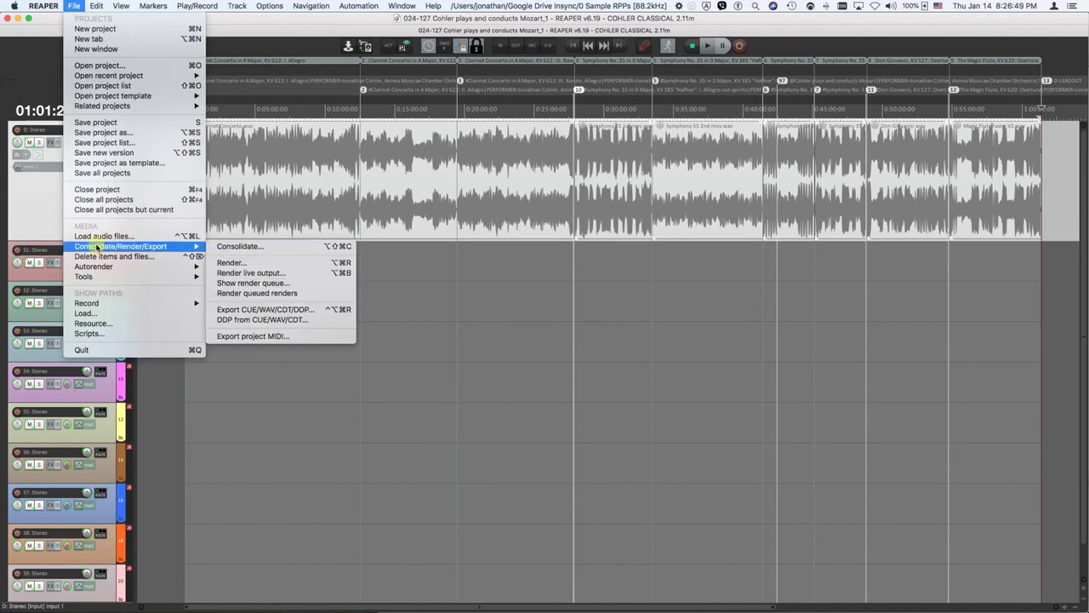
pyautogui.click(234, 263)
pyautogui.click(370, 188)
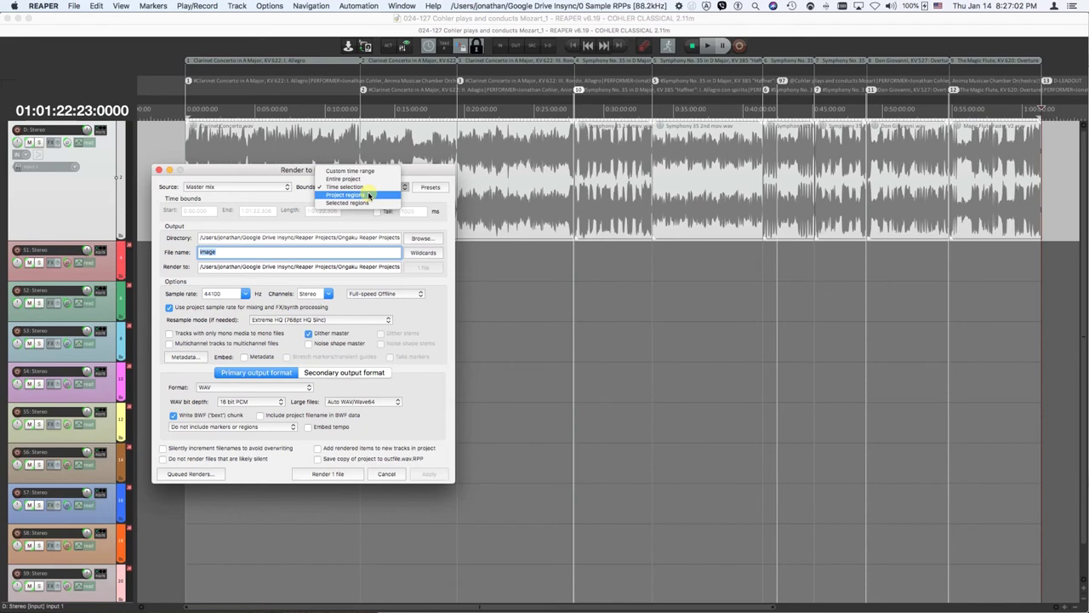
pyautogui.click(370, 195)
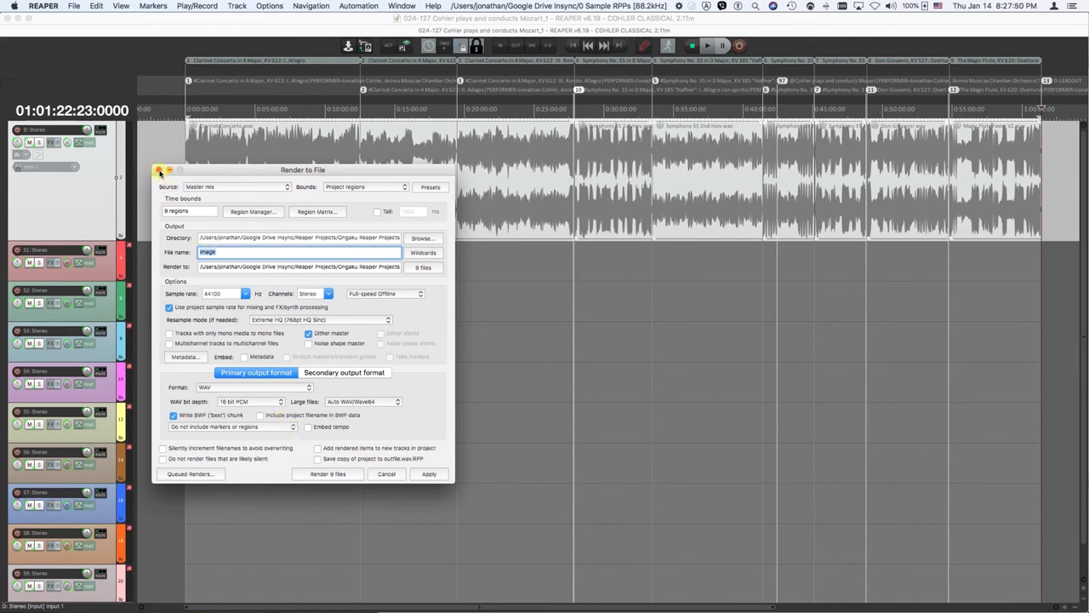
pyautogui.click(158, 171)
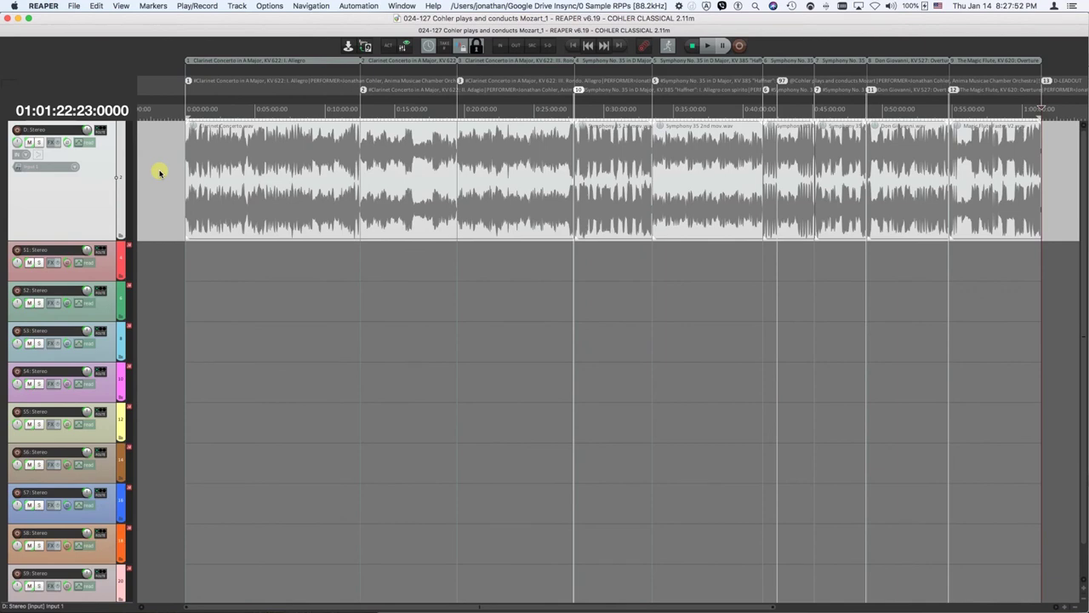
# Switch to Finder, centre the CUE-WAV-CDT window and select image-PQ.txt.
pyautogui.press('super+Tab')
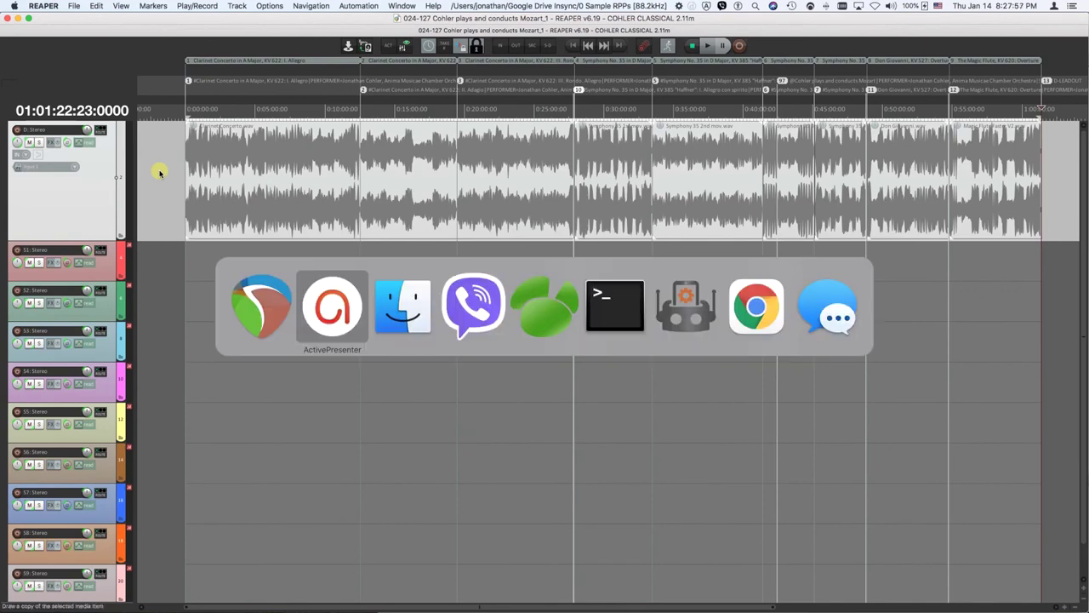
pyautogui.press('super+Tab')
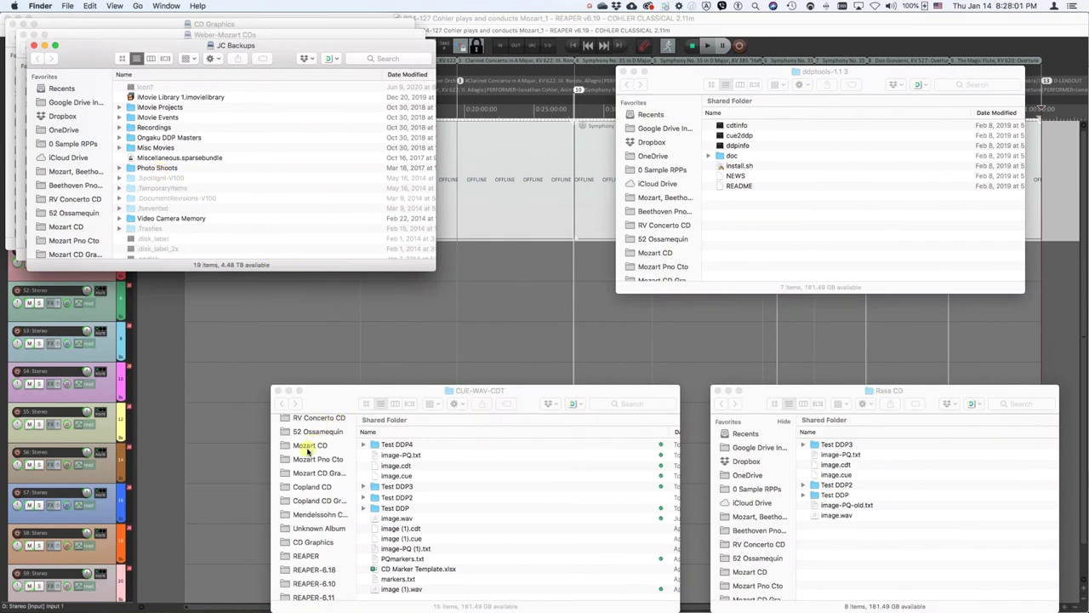
pyautogui.moveTo(308, 451); pyautogui.dragTo(258, 277)
pyautogui.click(345, 282)
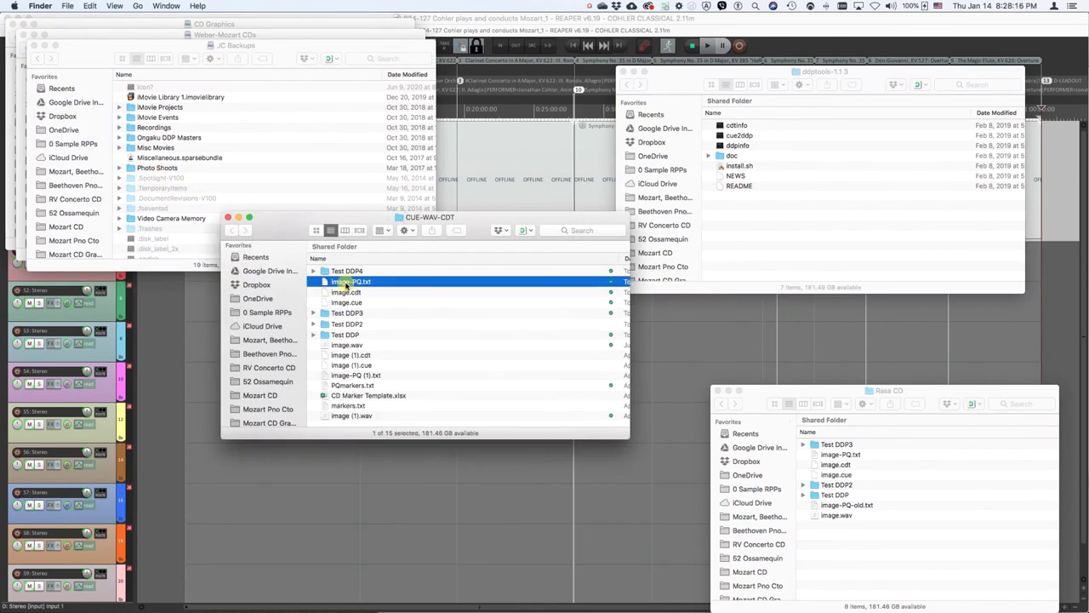
pyautogui.hscroll(10, 503, 324)
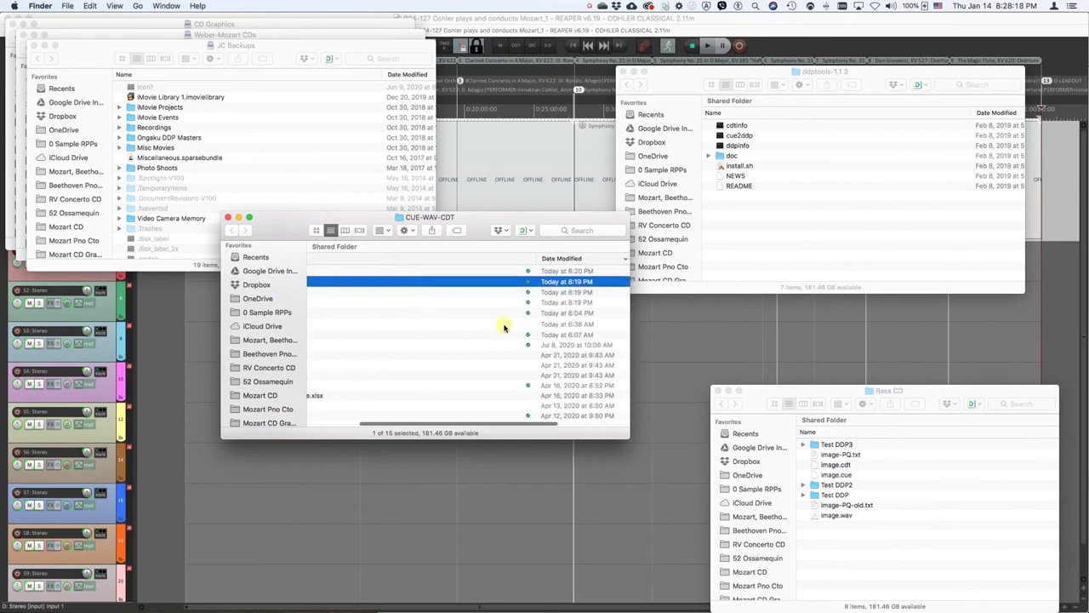
pyautogui.hscroll(-5, 504, 327)
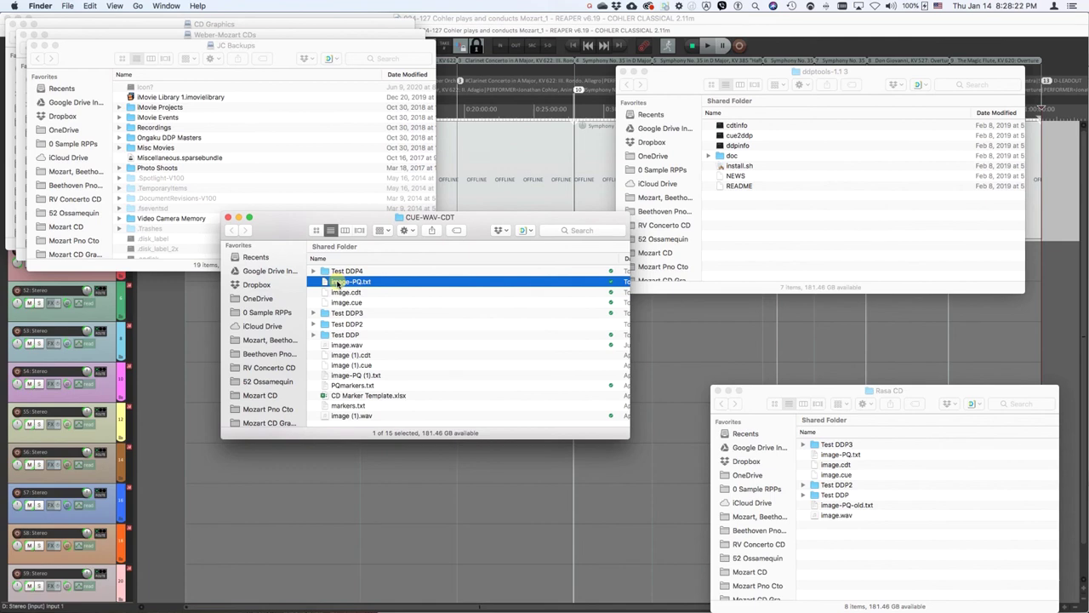
pyautogui.press('space')
pyautogui.scroll(-1, 413, 350)
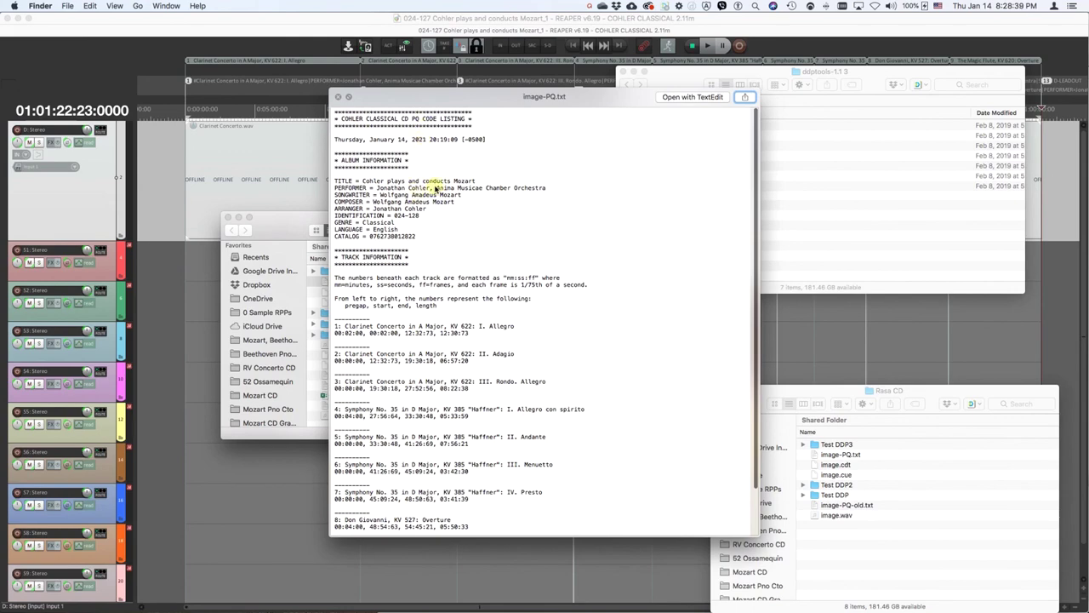
pyautogui.scroll(-3, 434, 316)
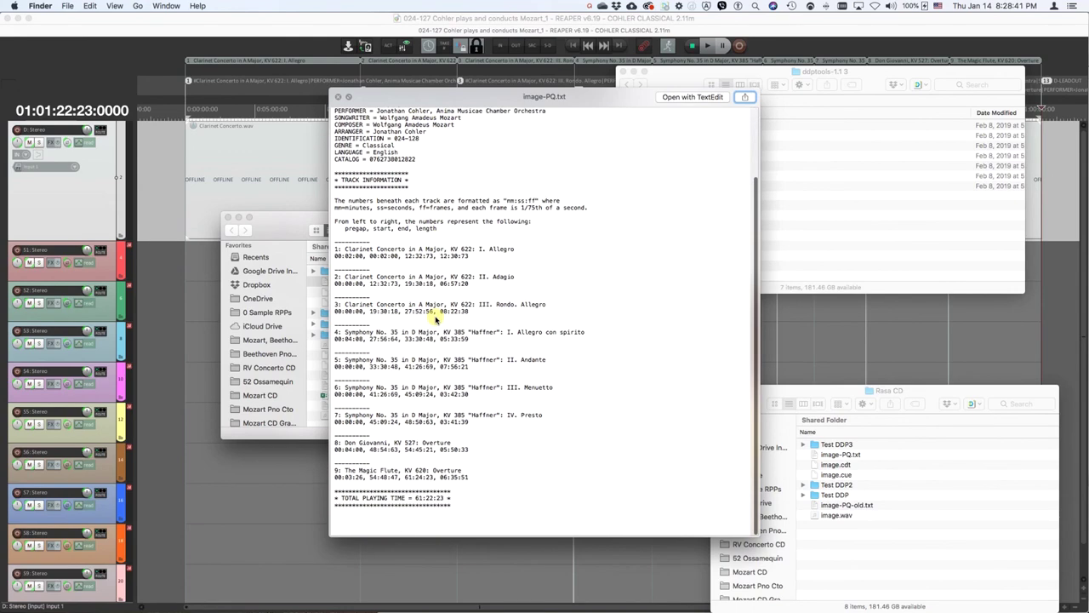
pyautogui.scroll(1, 436, 318)
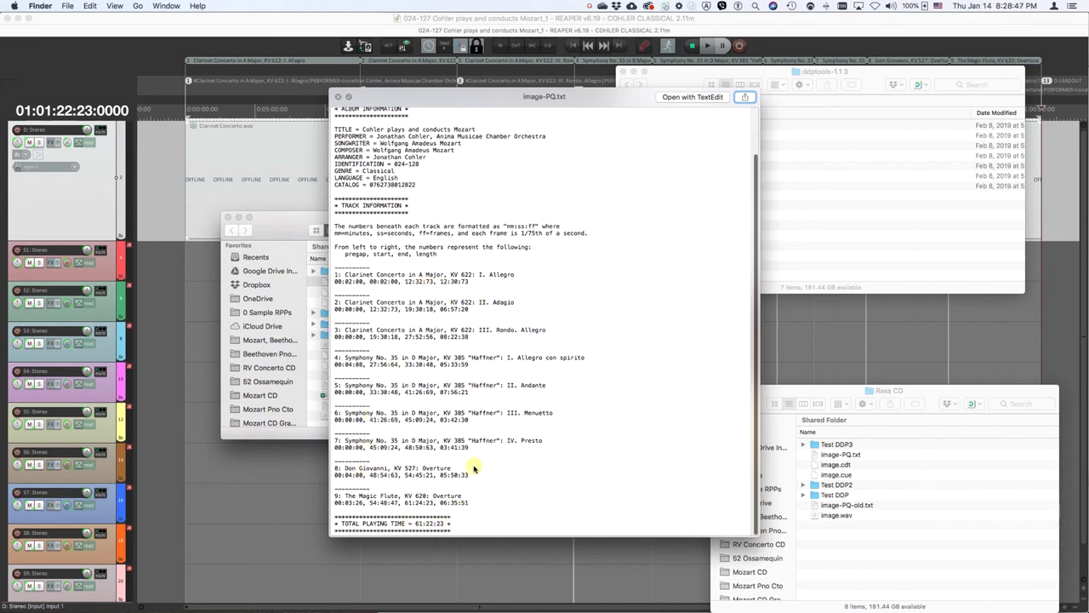
pyautogui.click(338, 98)
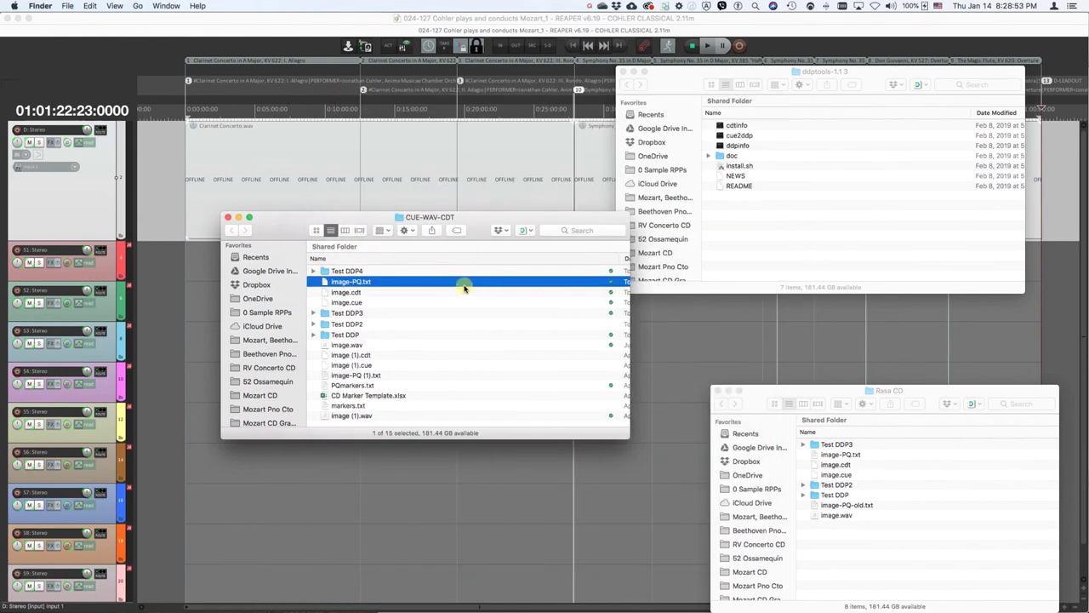
# Inspect the Test DDP4 folder's contents in Finder, then bring up Sonoris DDP Creator from the Dock.
pyautogui.click(328, 271)
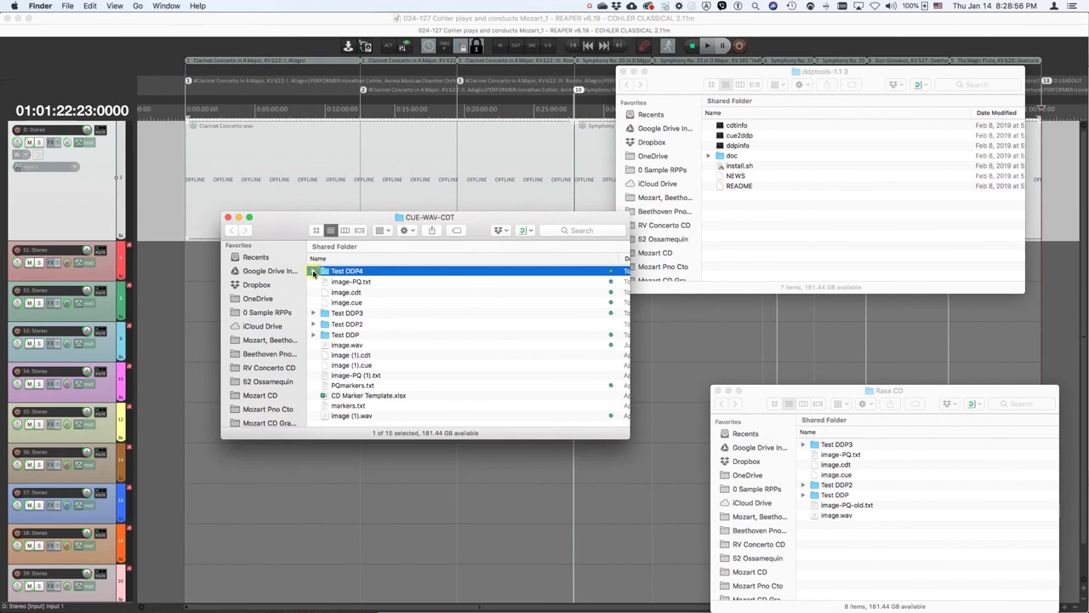
pyautogui.click(313, 271)
pyautogui.click(313, 270)
pyautogui.moveTo(575, 607)
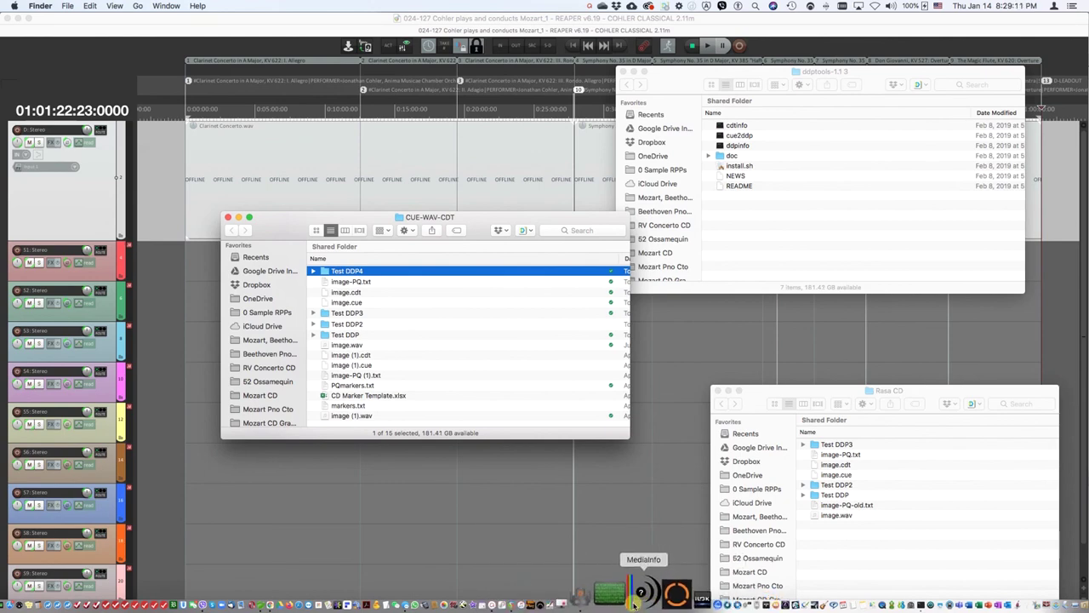
pyautogui.click(678, 591)
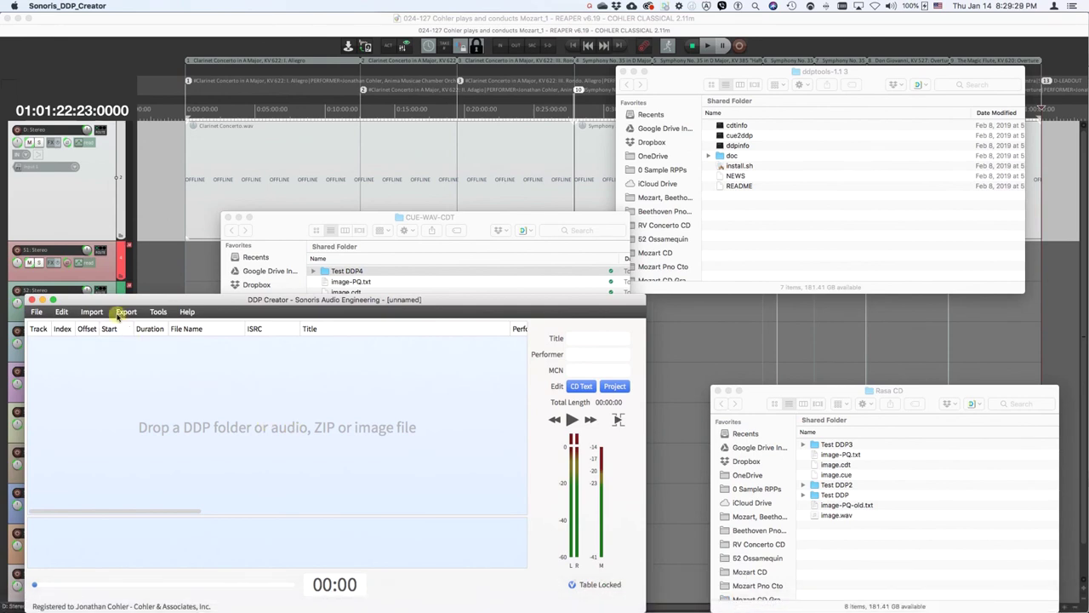
# Import the Test DDP4 folder from CUE-WAV-CDT as a DDP image.
pyautogui.click(91, 311)
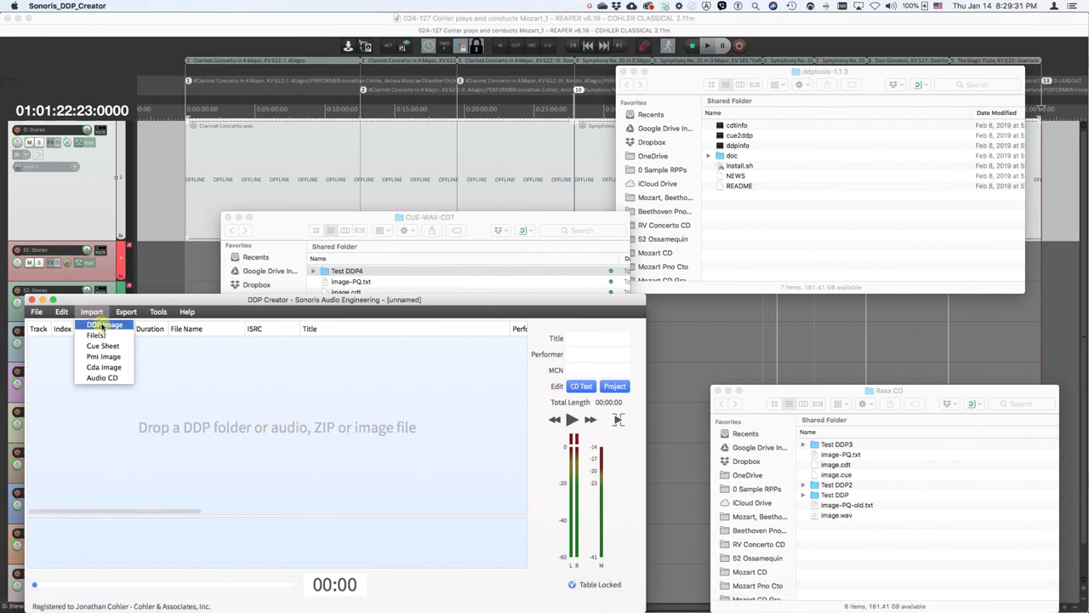
pyautogui.click(102, 327)
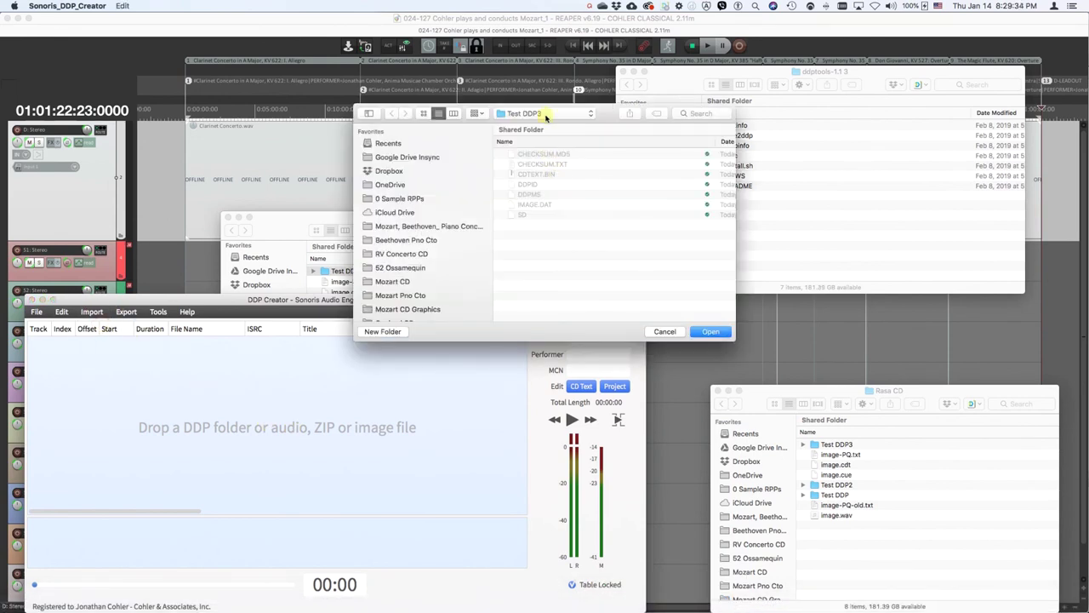
pyautogui.click(546, 116)
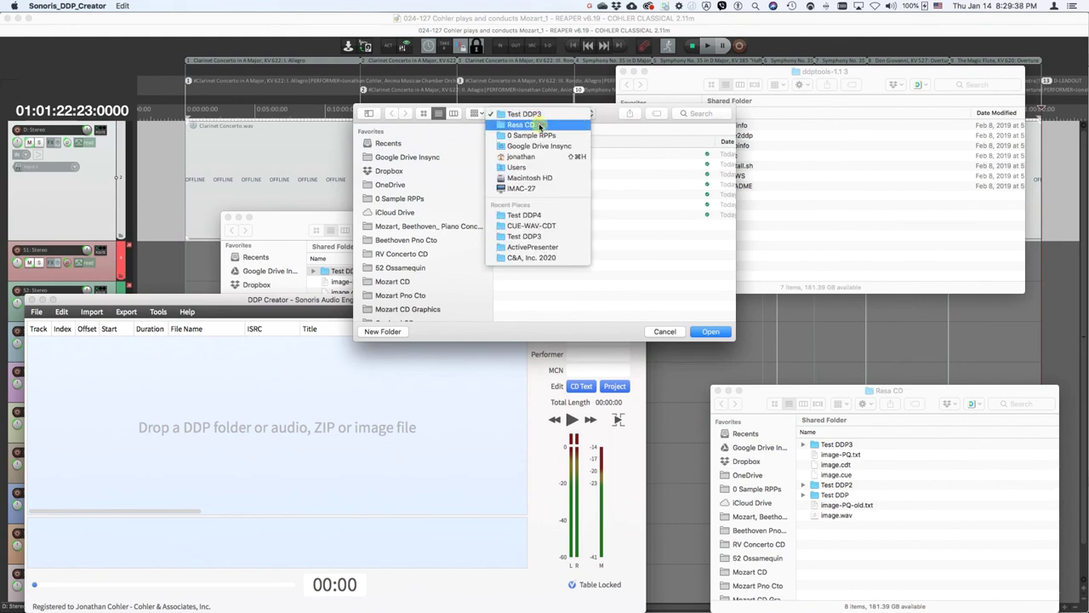
pyautogui.click(531, 225)
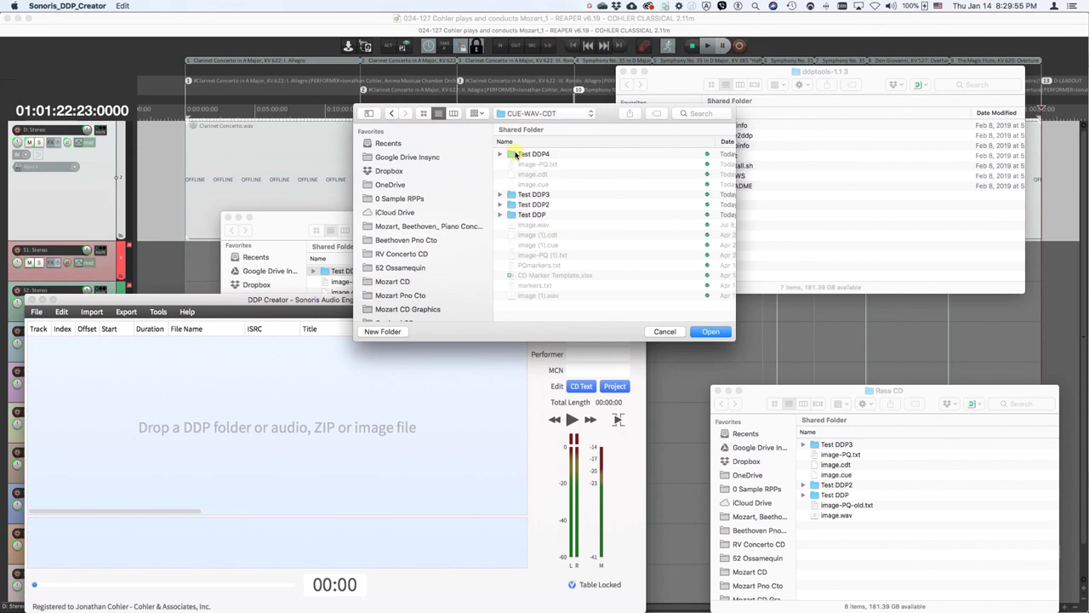
pyautogui.click(516, 154)
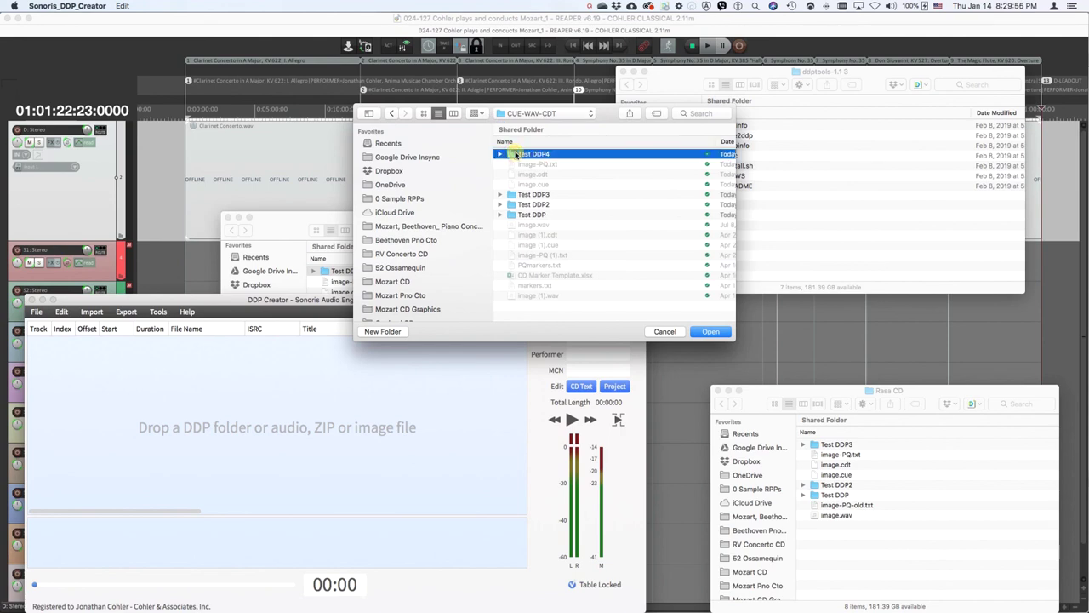
pyautogui.click(713, 332)
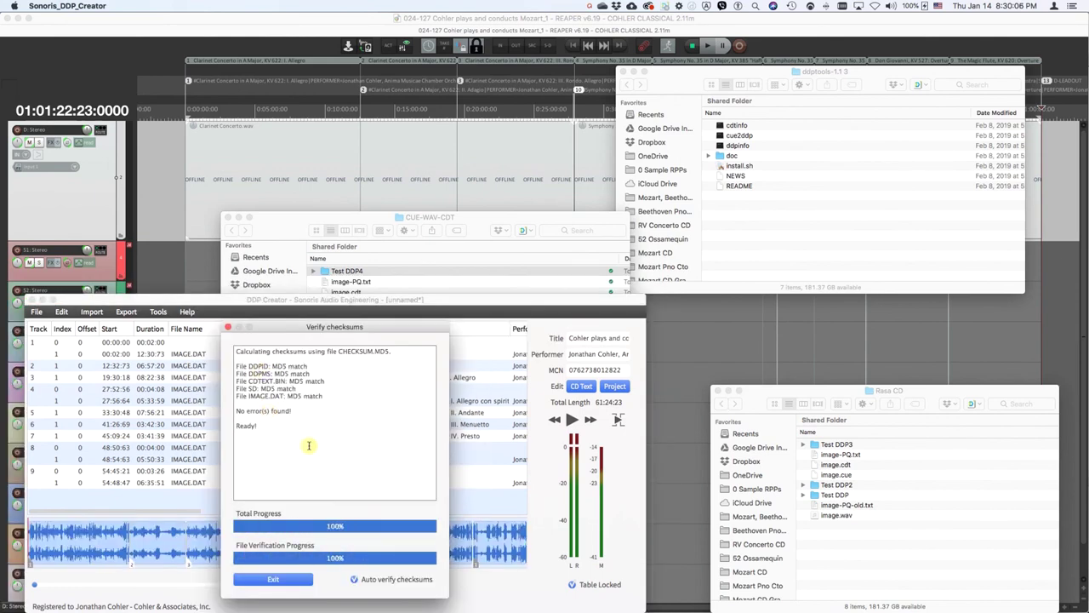
# Exit the Verify checksums report and scroll the track table right to the ISRC, title, performer and composer columns.
pyautogui.click(285, 581)
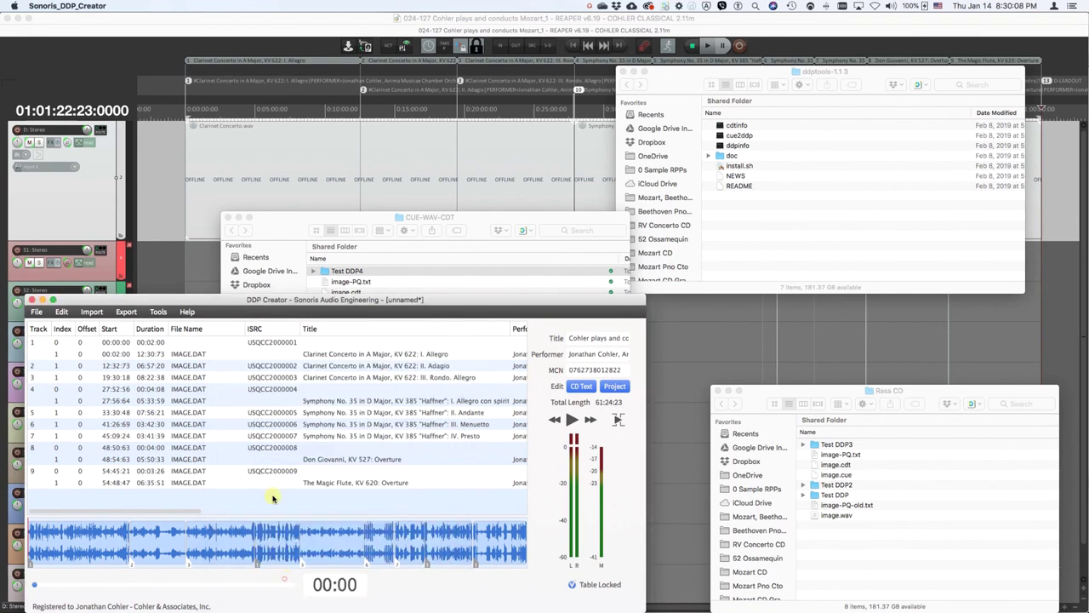
pyautogui.hscroll(5, 246, 440)
pyautogui.hscroll(5, 245, 440)
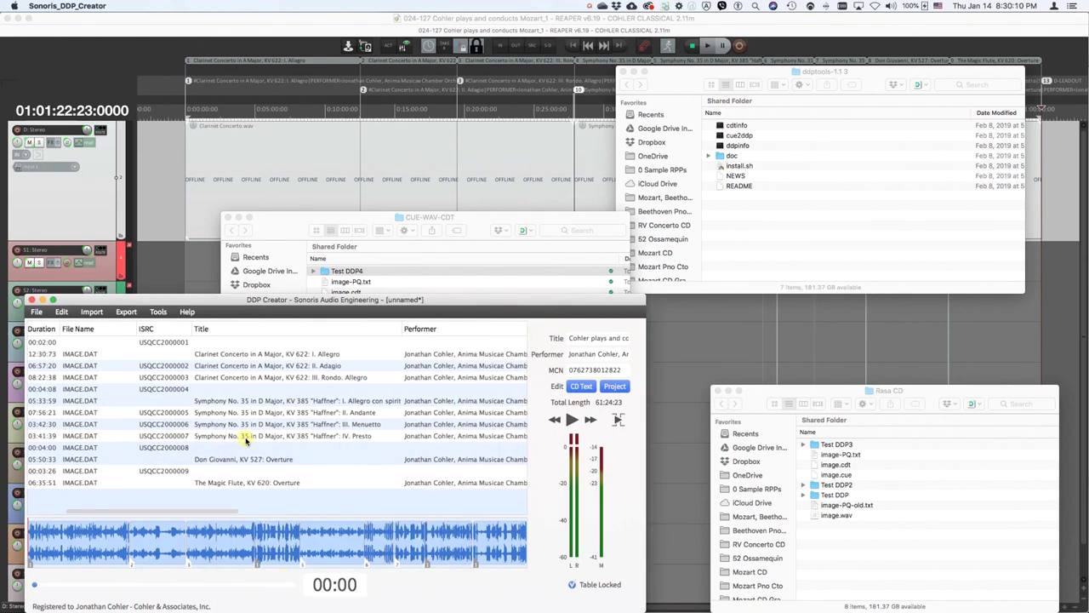